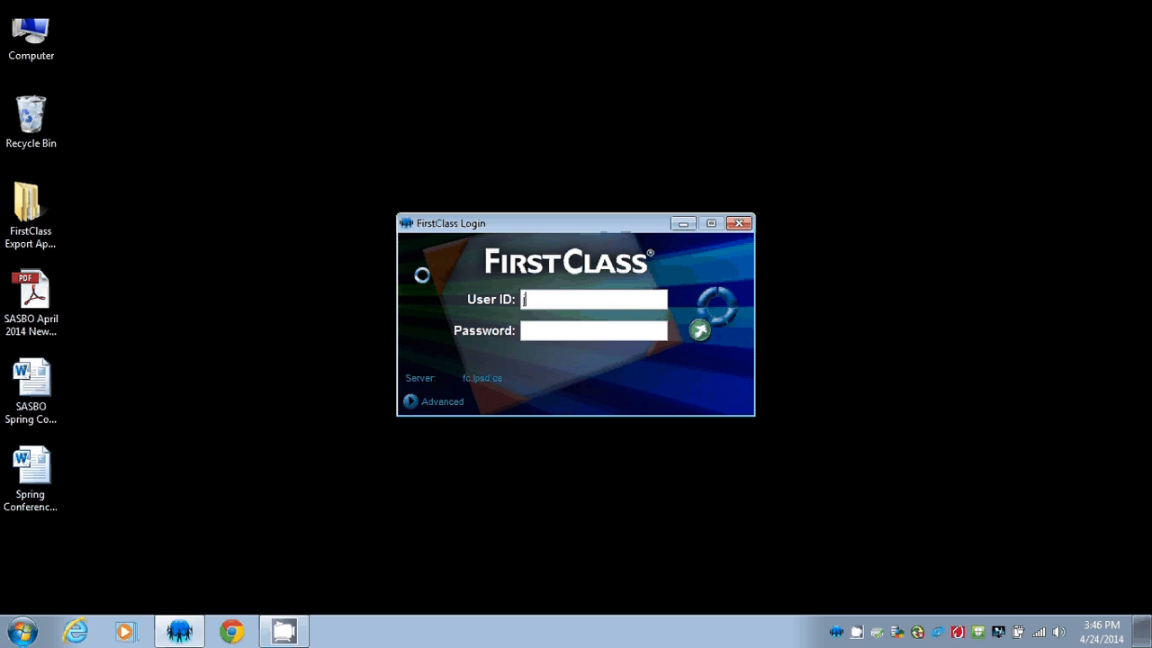
# Log in to FirstClass with the school account's user ID and password.
pyautogui.press('Tab')
pyautogui.write('********')
pyautogui.press('Return')
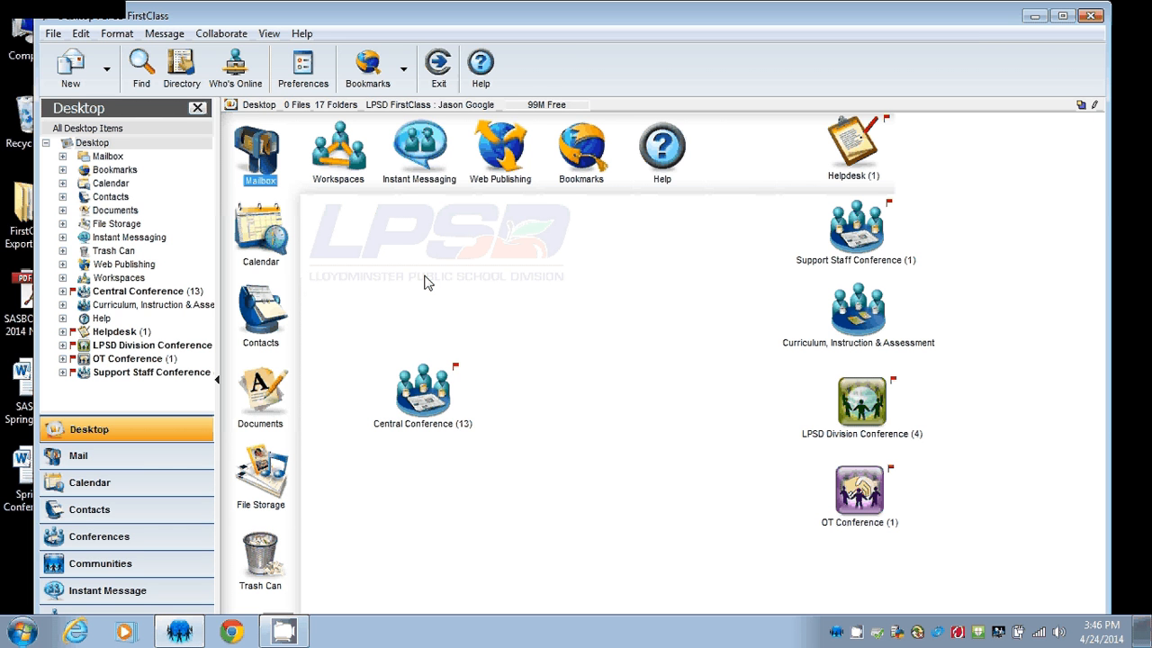
# Export the calendar's events and tasks in the Outlook-compatible (.csv) format.
pyautogui.click(111, 185)
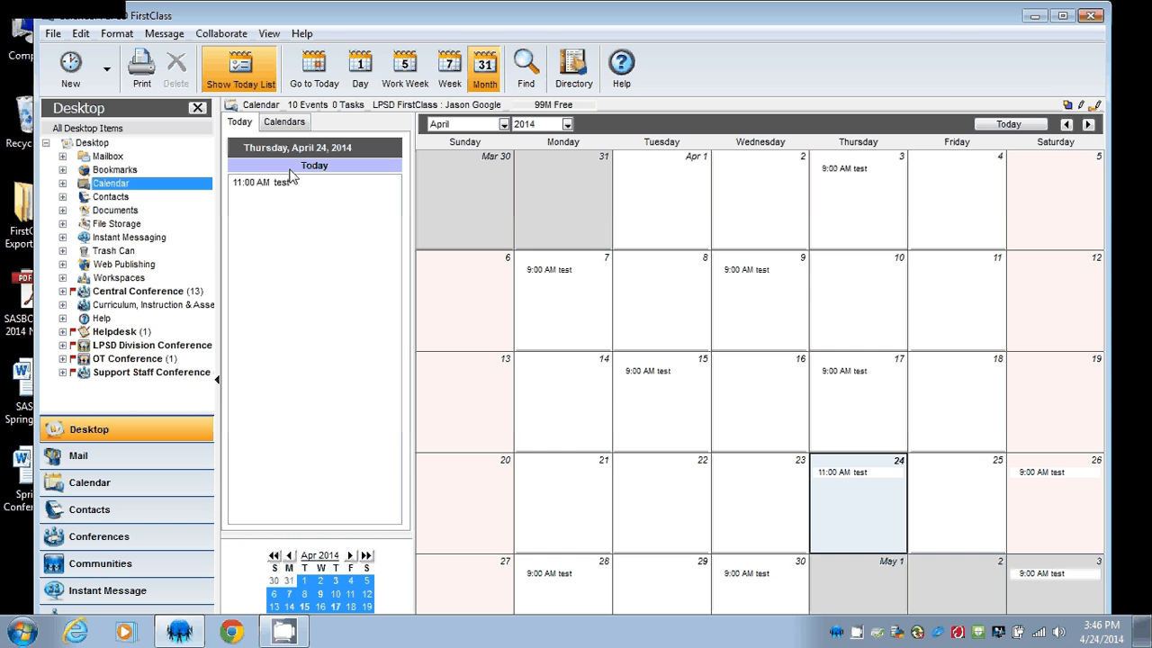
pyautogui.rightClick(108, 185)
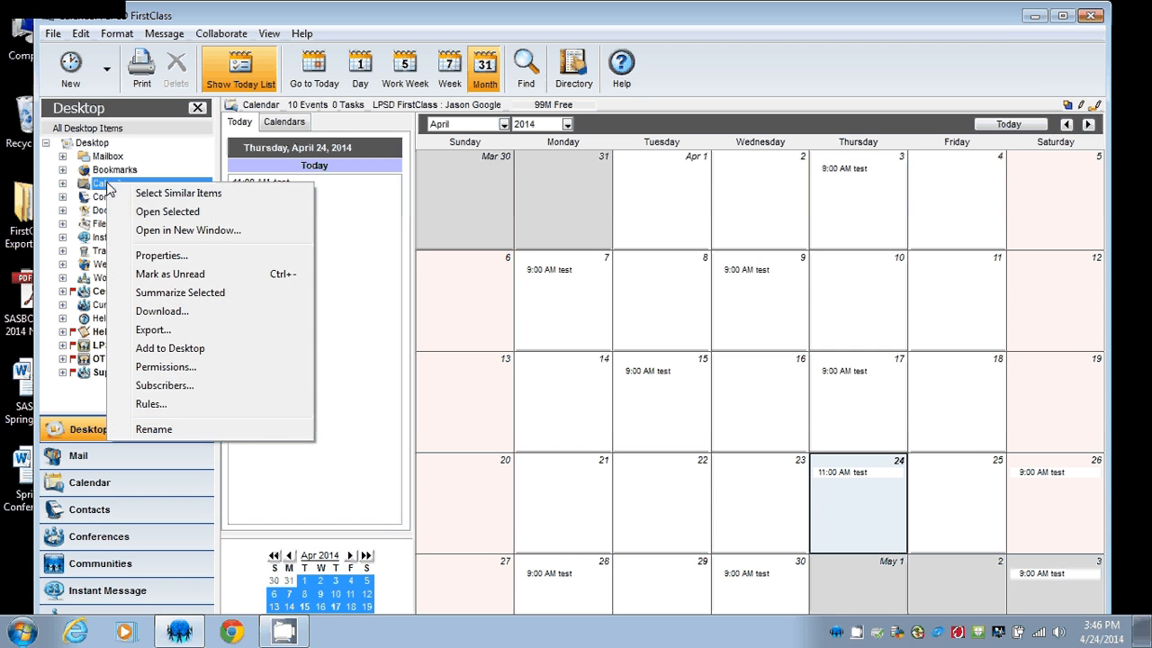
pyautogui.click(153, 330)
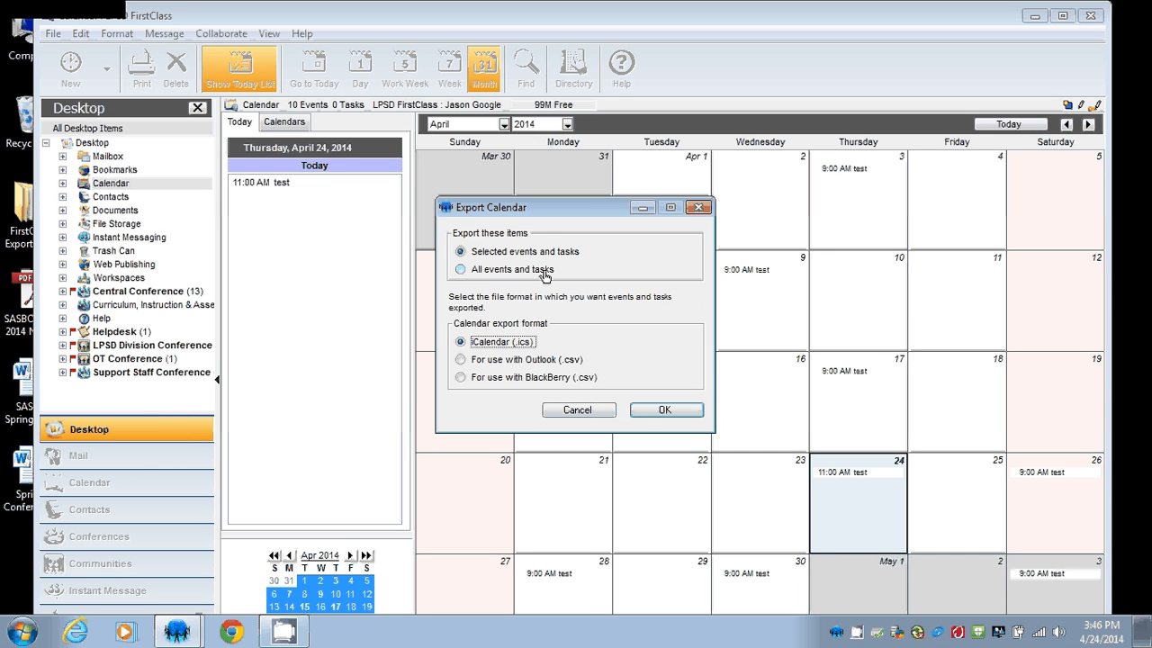
pyautogui.click(460, 253)
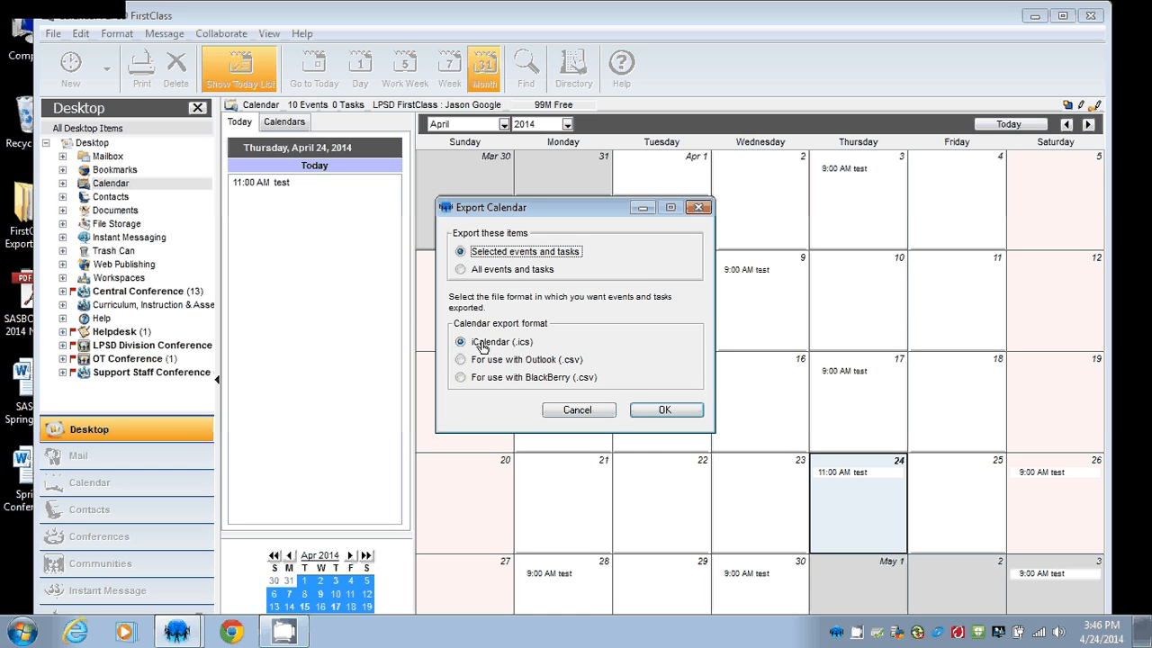
pyautogui.click(461, 362)
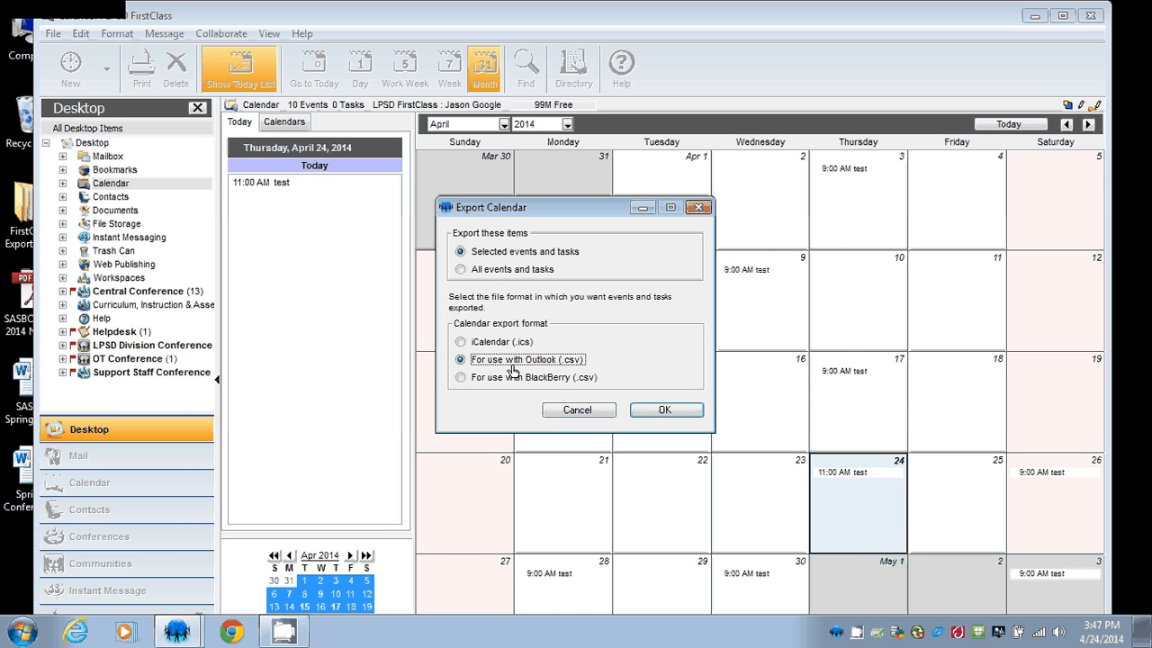
pyautogui.click(682, 409)
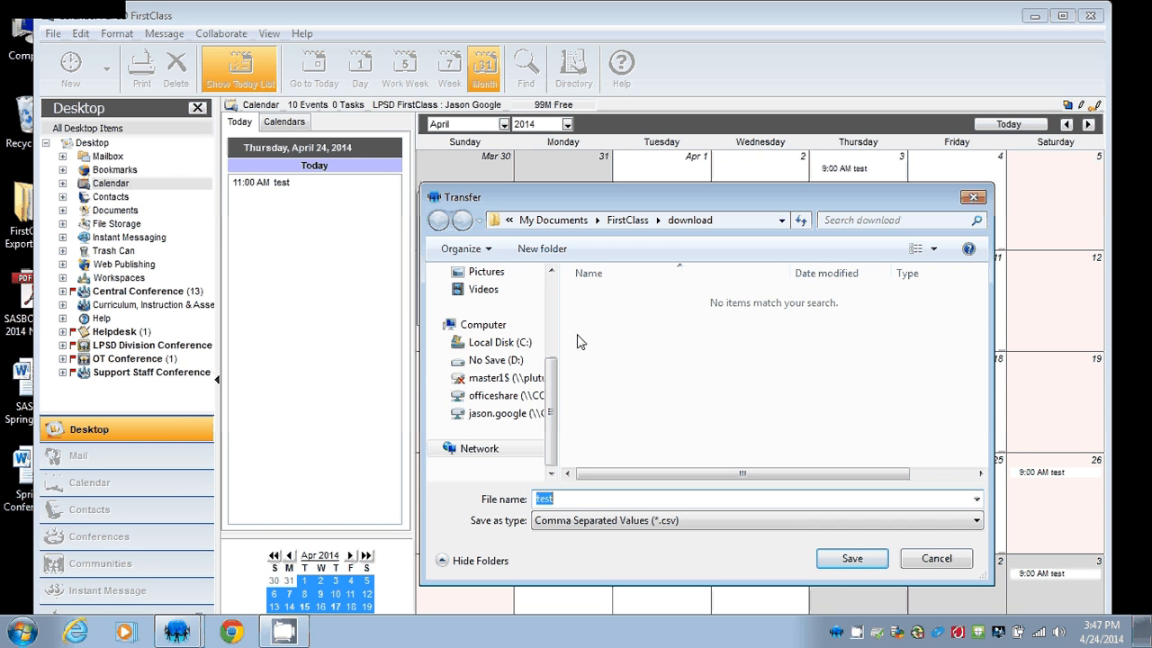
# Save the export as 'calendar export' on the Desktop and close the finished transfer.
pyautogui.moveTo(554, 389); pyautogui.dragTo(551, 286)
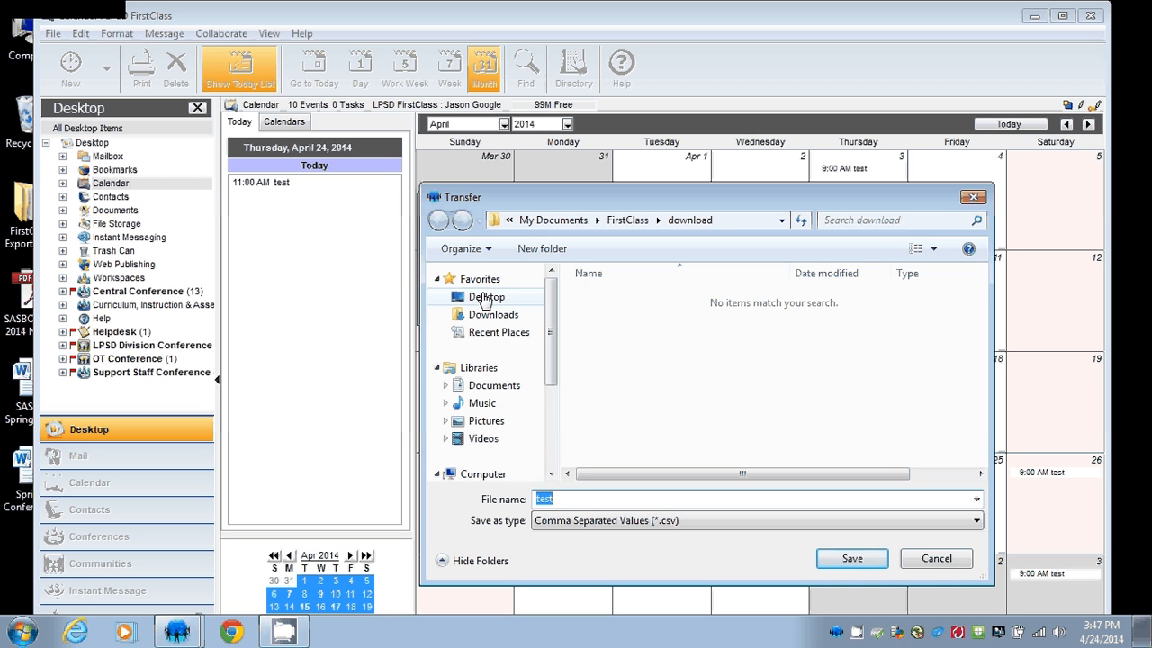
pyautogui.click(485, 298)
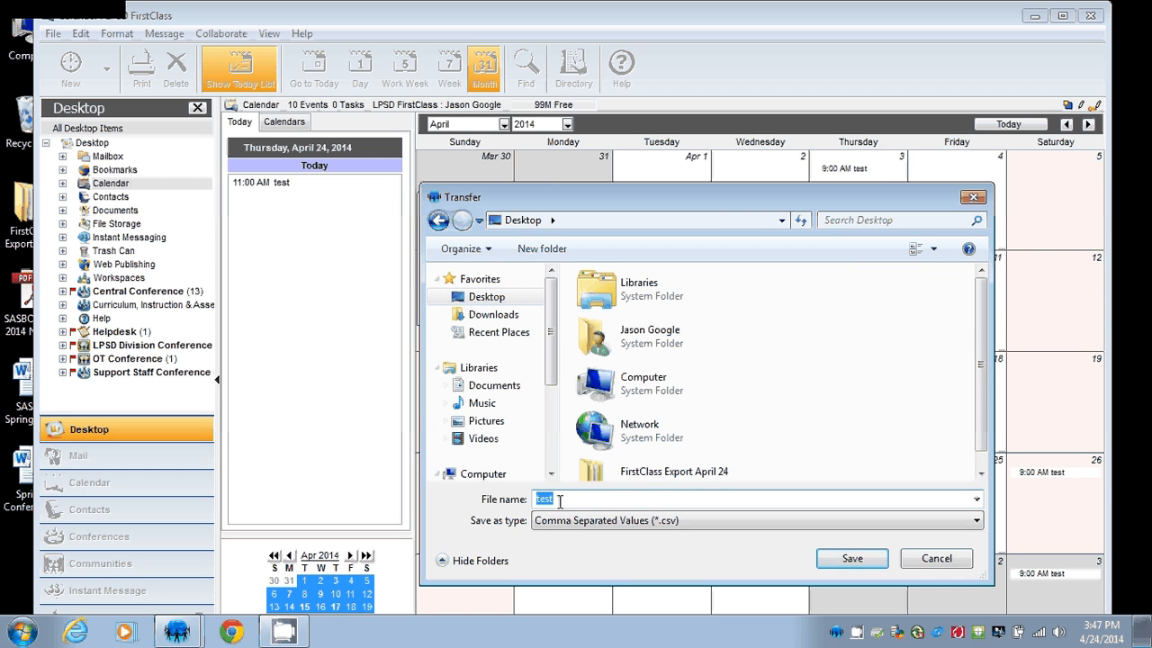
pyautogui.write('calendar export')
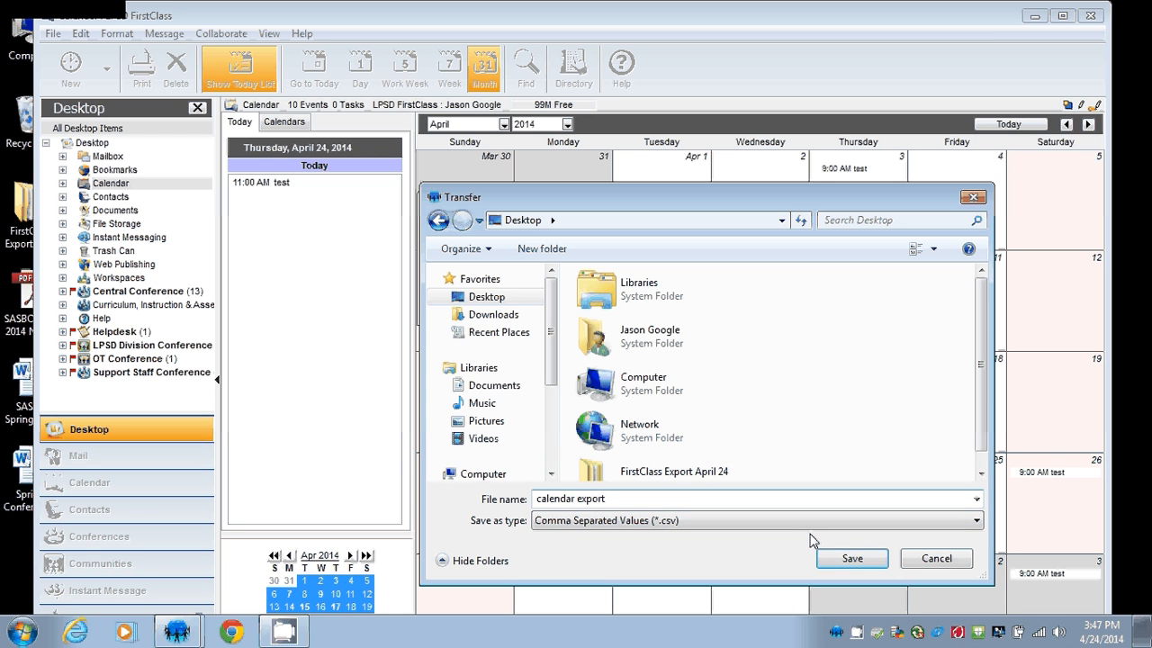
pyautogui.click(852, 559)
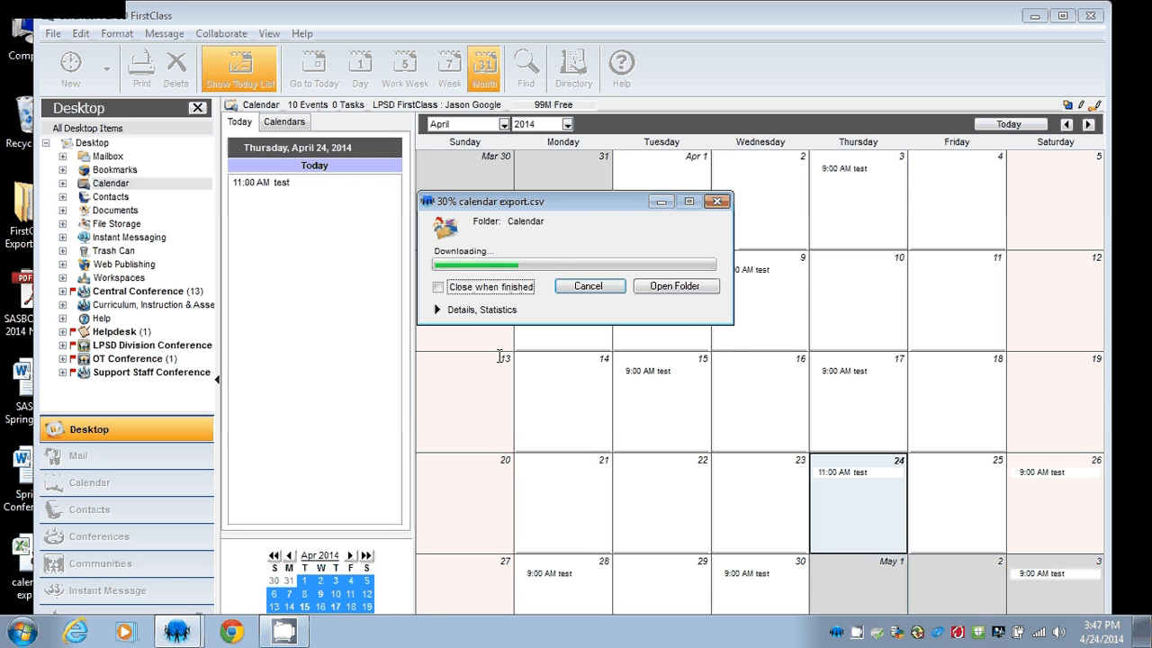
pyautogui.click(441, 309)
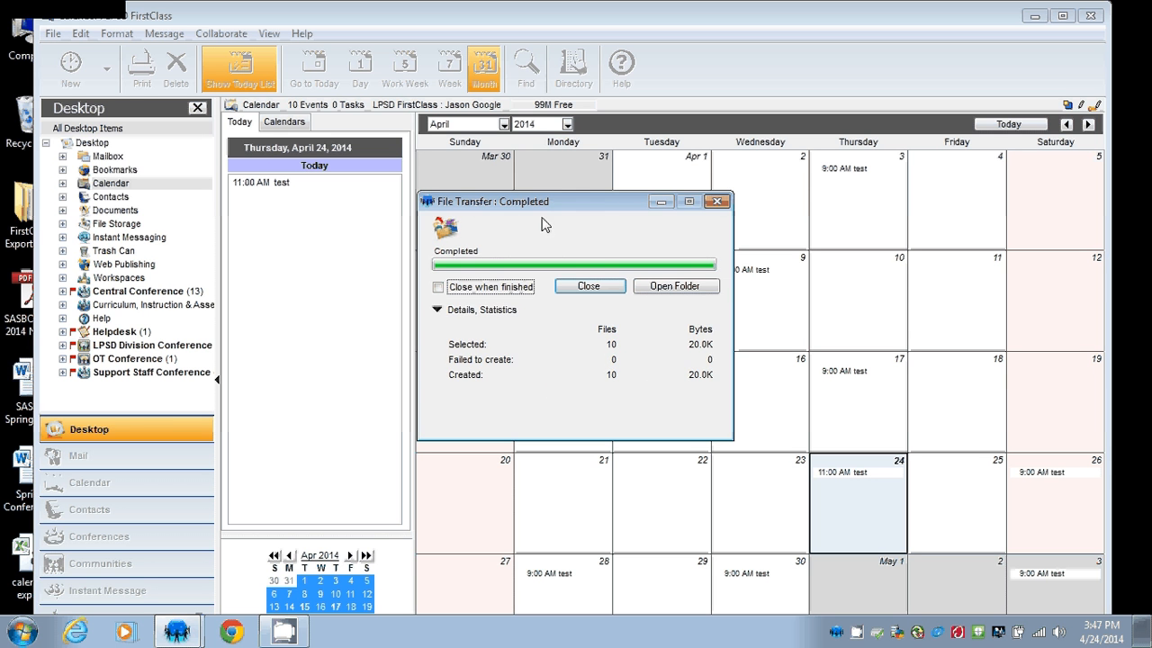
pyautogui.click(598, 288)
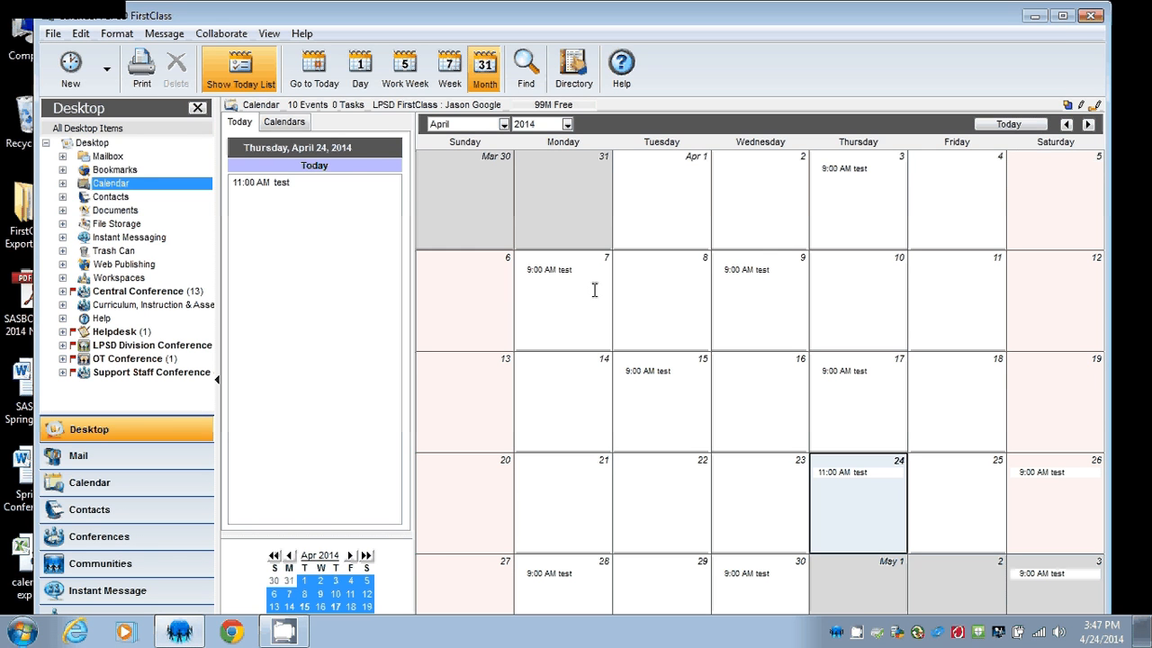
# Export the Contacts folder as a vCard (.vcf) file named 'contacts' on the Desktop.
pyautogui.click(112, 198)
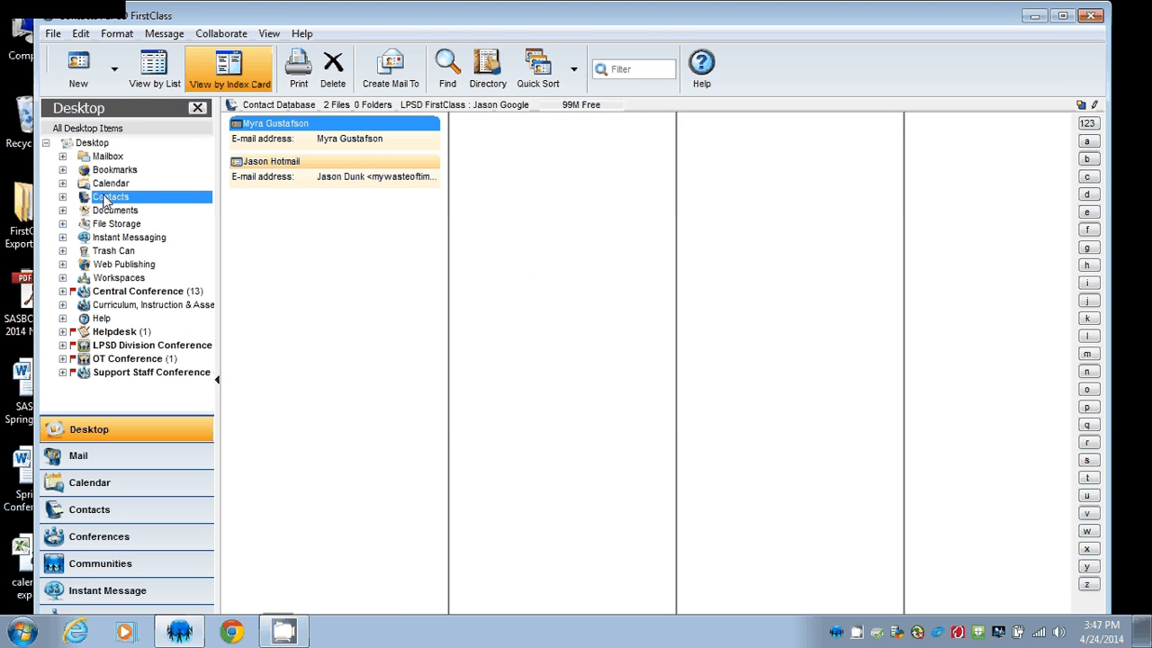
pyautogui.rightClick(106, 200)
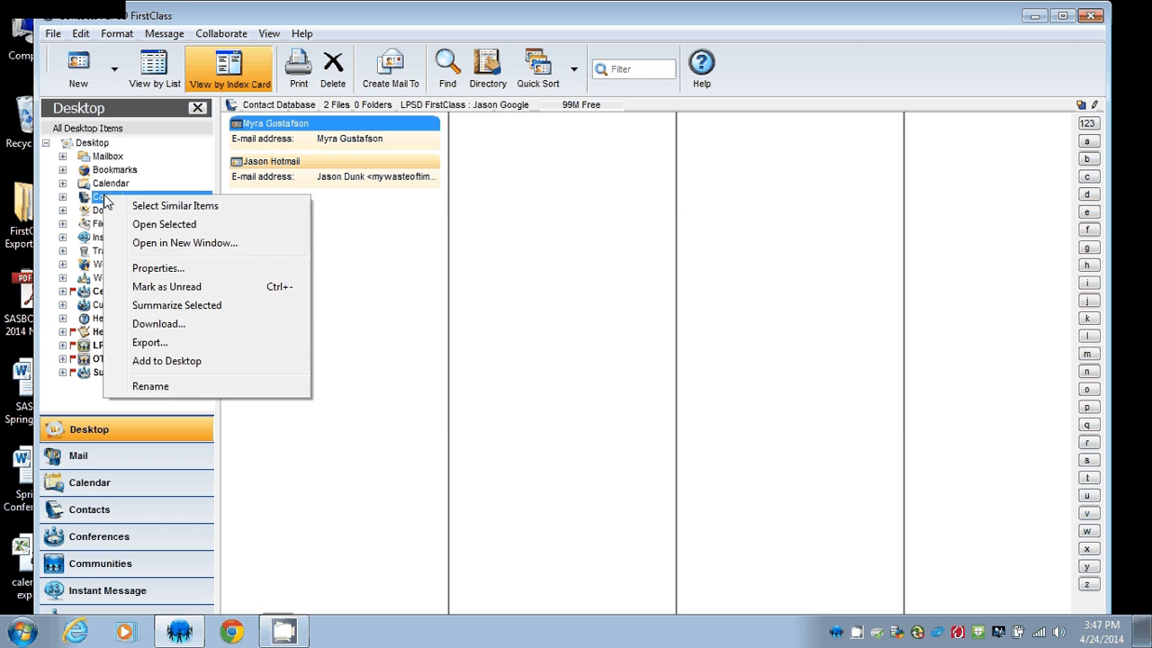
pyautogui.click(151, 343)
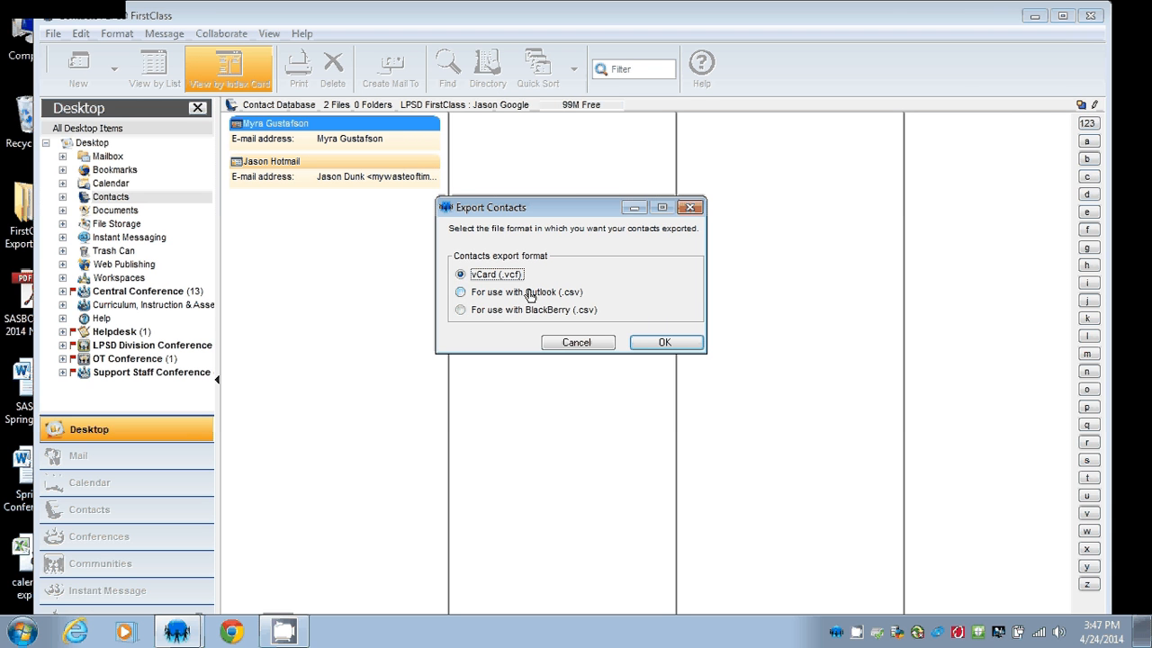
pyautogui.click(666, 343)
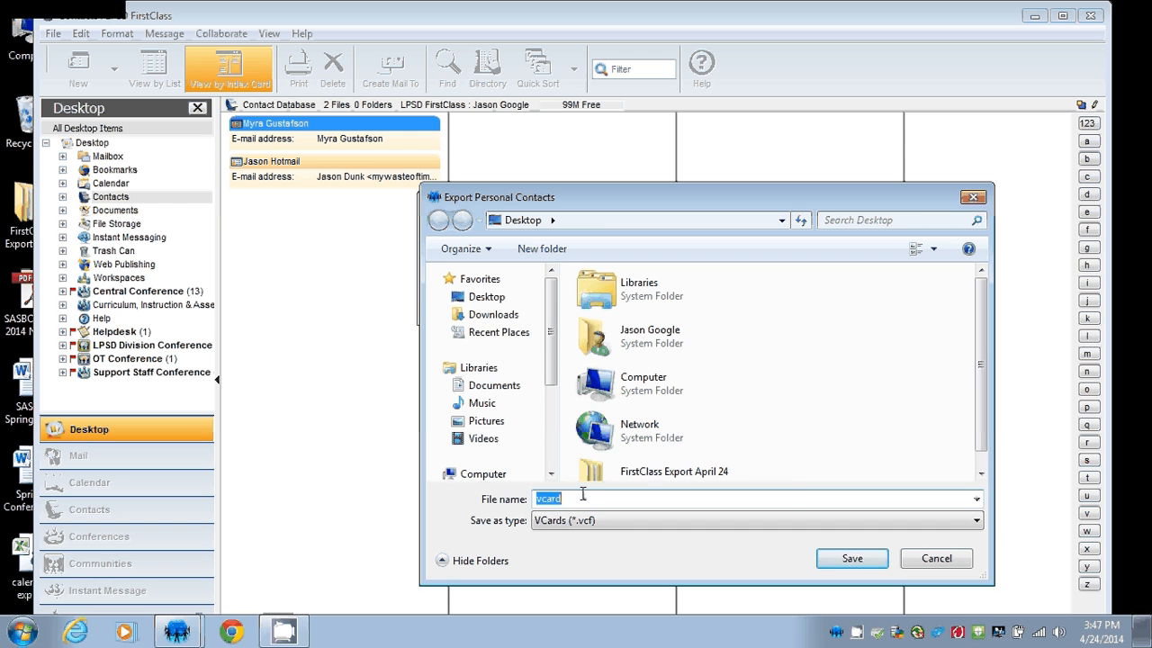
pyautogui.write('contacts')
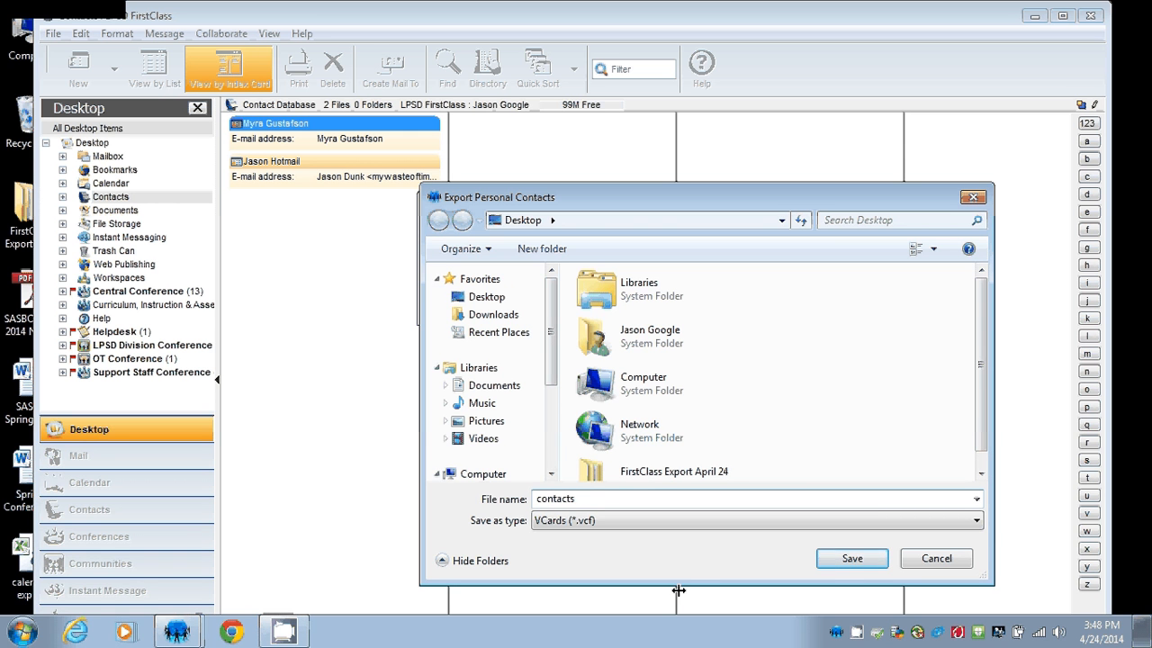
pyautogui.click(850, 559)
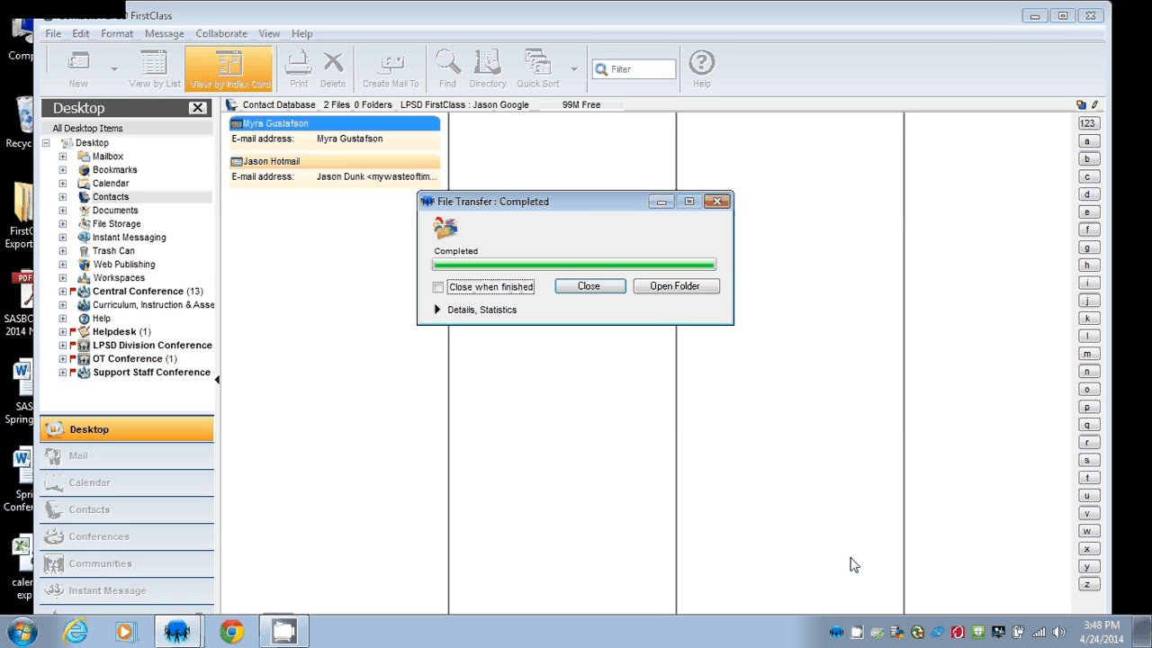
# Close the finished contacts transfer and begin quitting FirstClass.
pyautogui.click(438, 310)
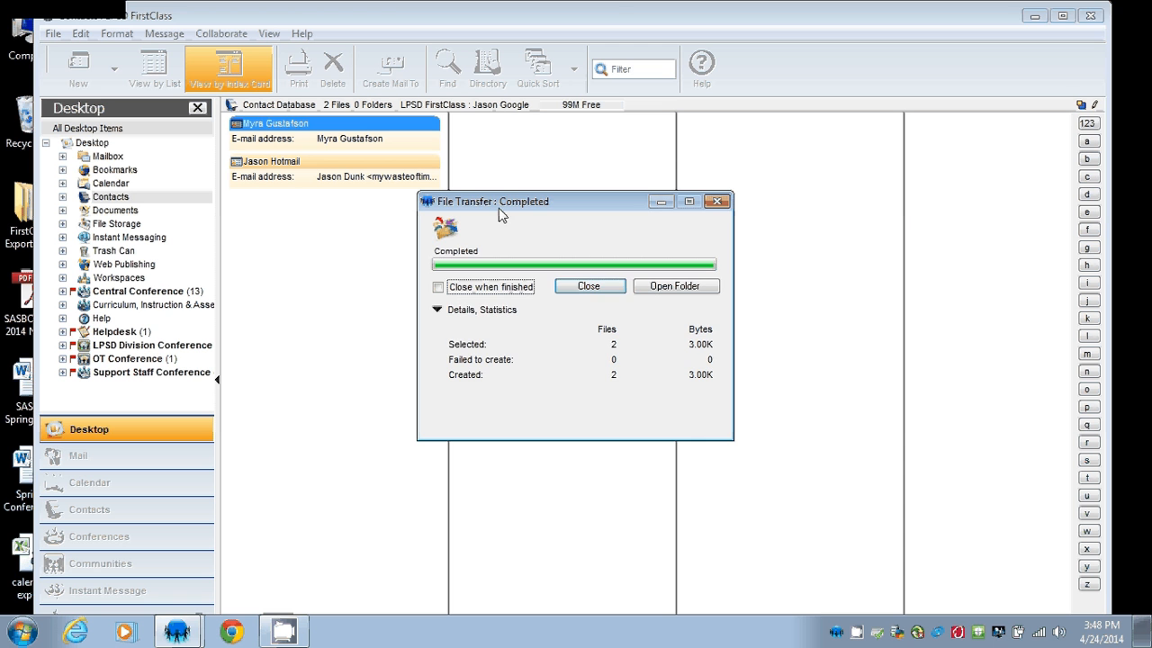
pyautogui.click(587, 285)
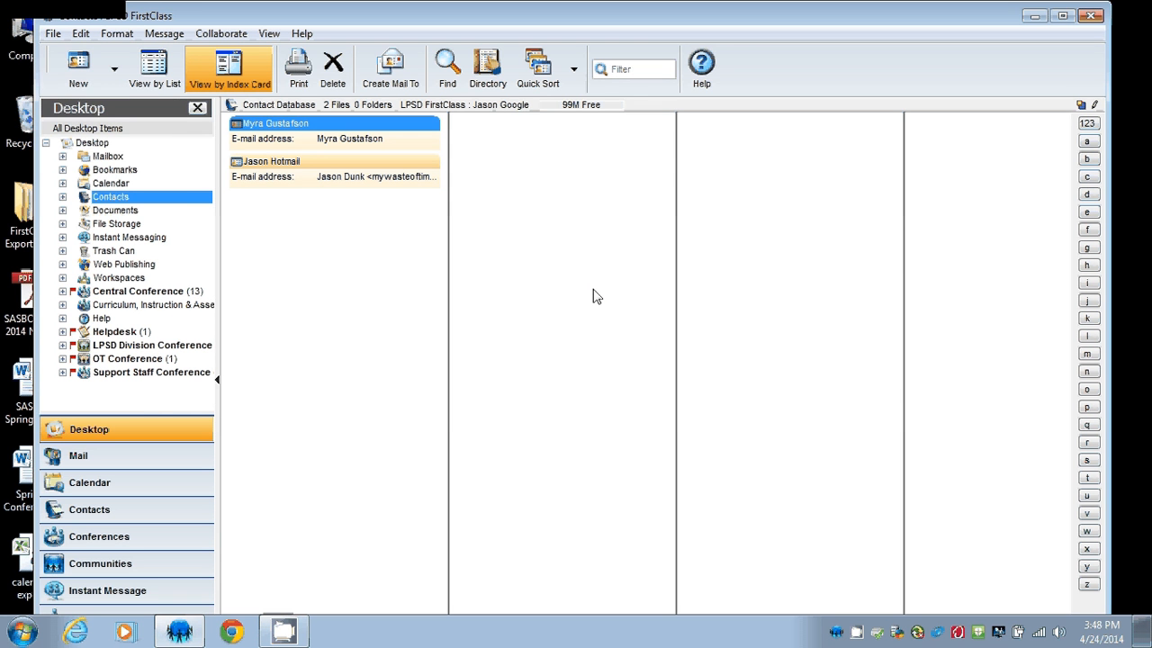
pyautogui.click(56, 36)
pyautogui.click(36, 343)
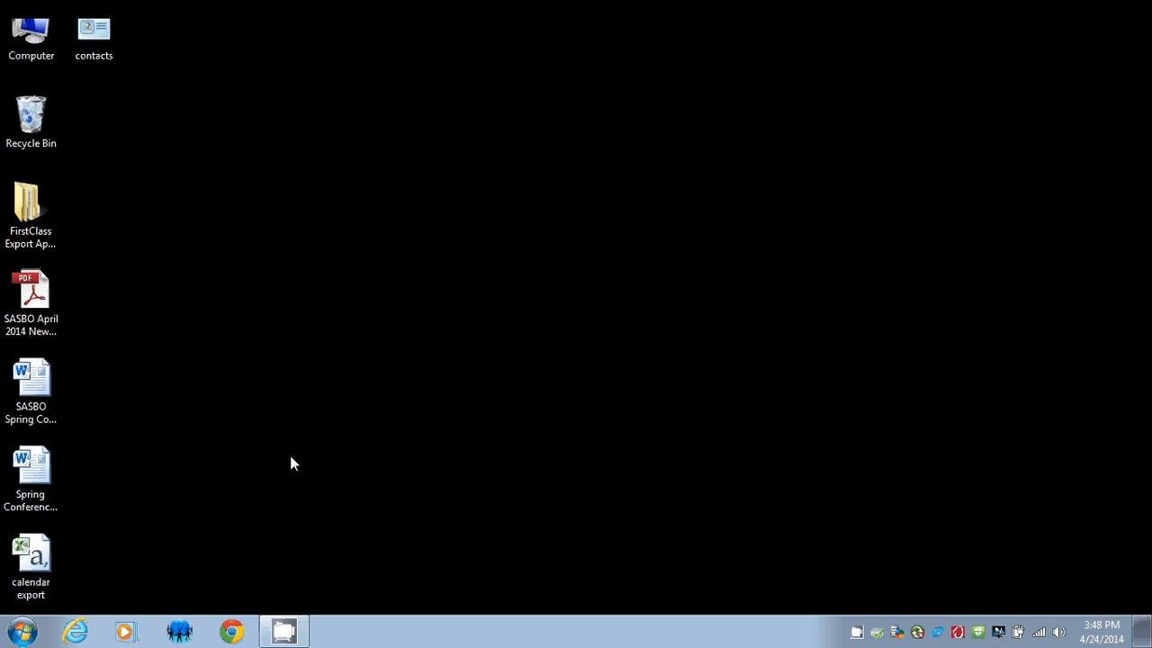
pyautogui.click(233, 632)
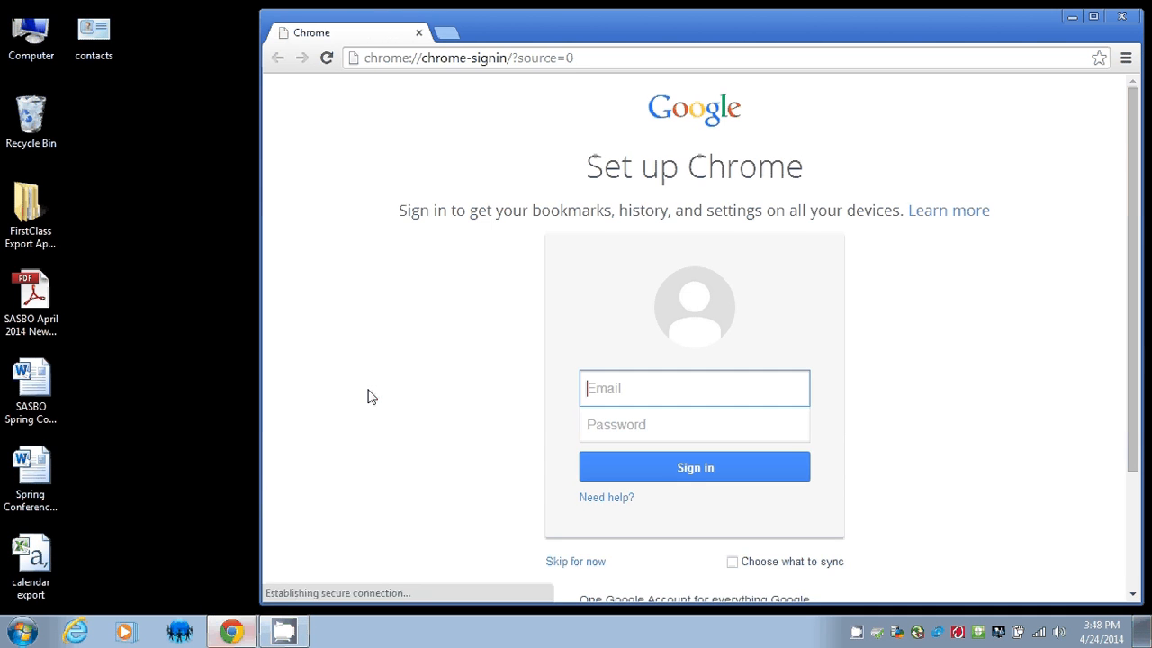
pyautogui.click(497, 63)
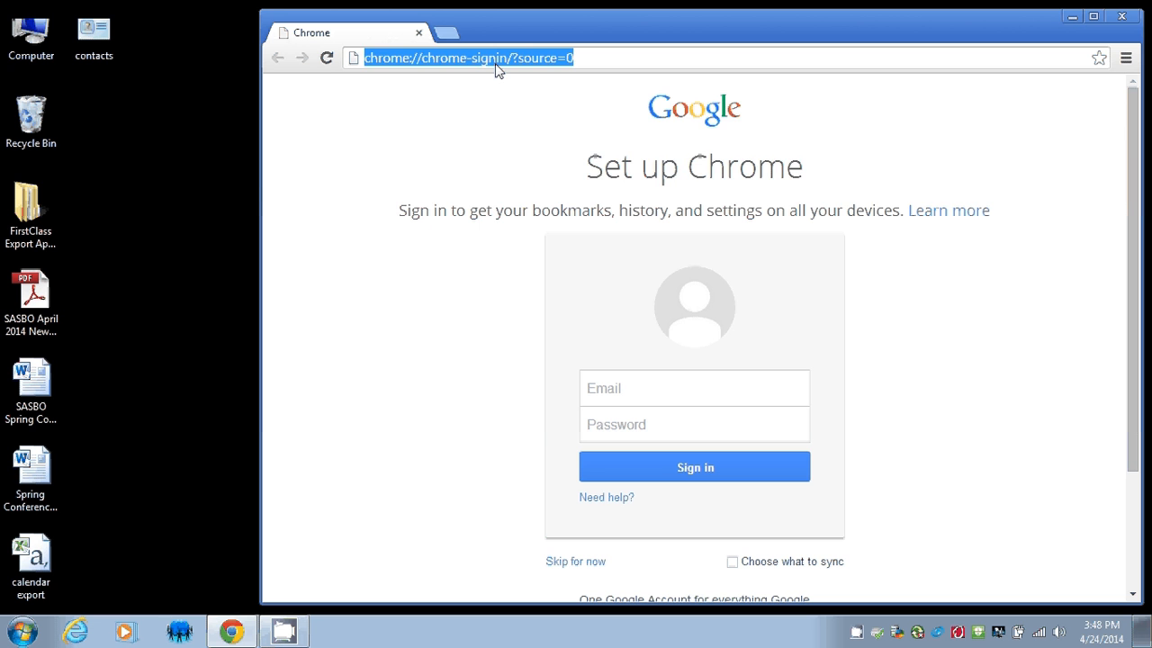
pyautogui.write('www.go')
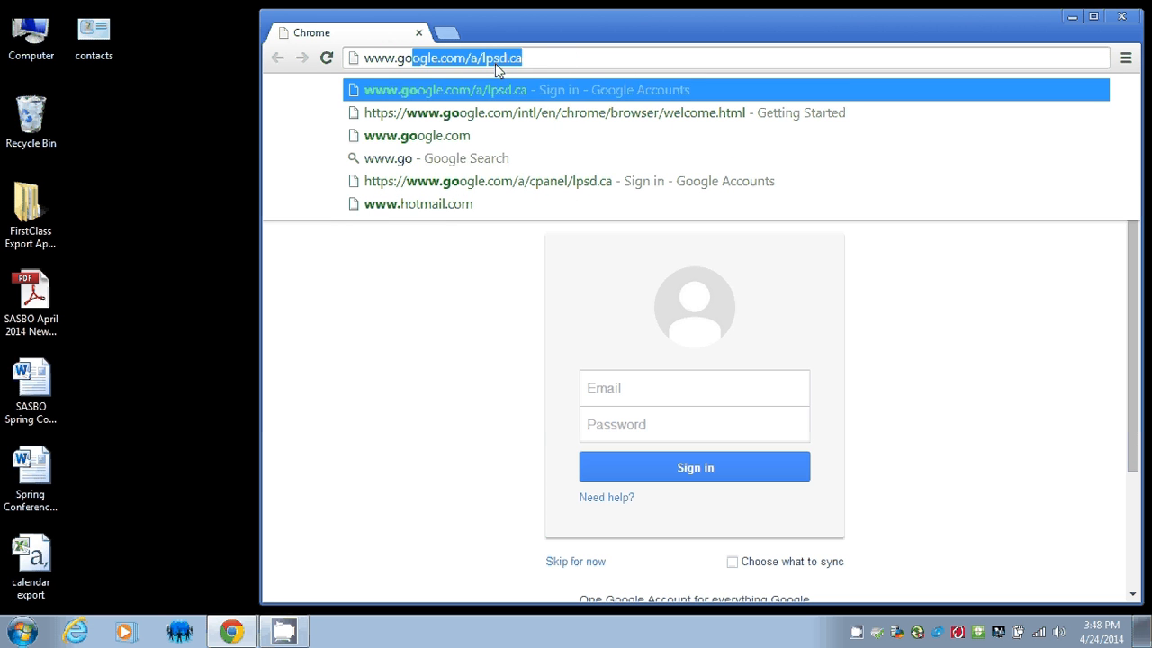
pyautogui.write('ogle.com/a/')
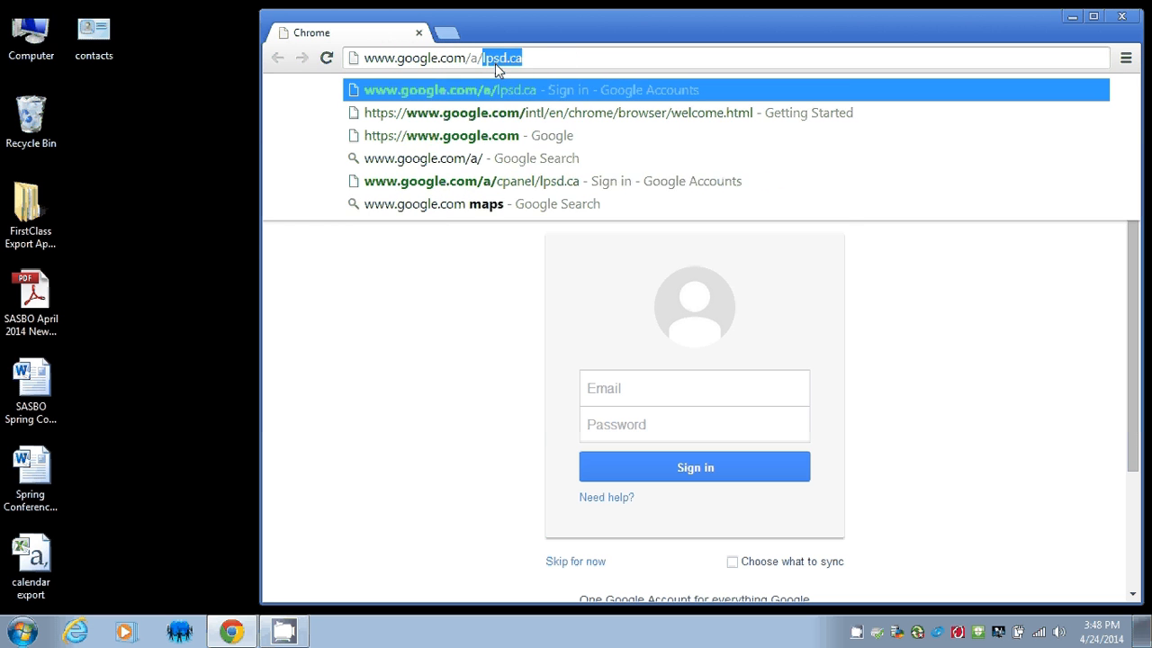
pyautogui.write('lpsd.ca')
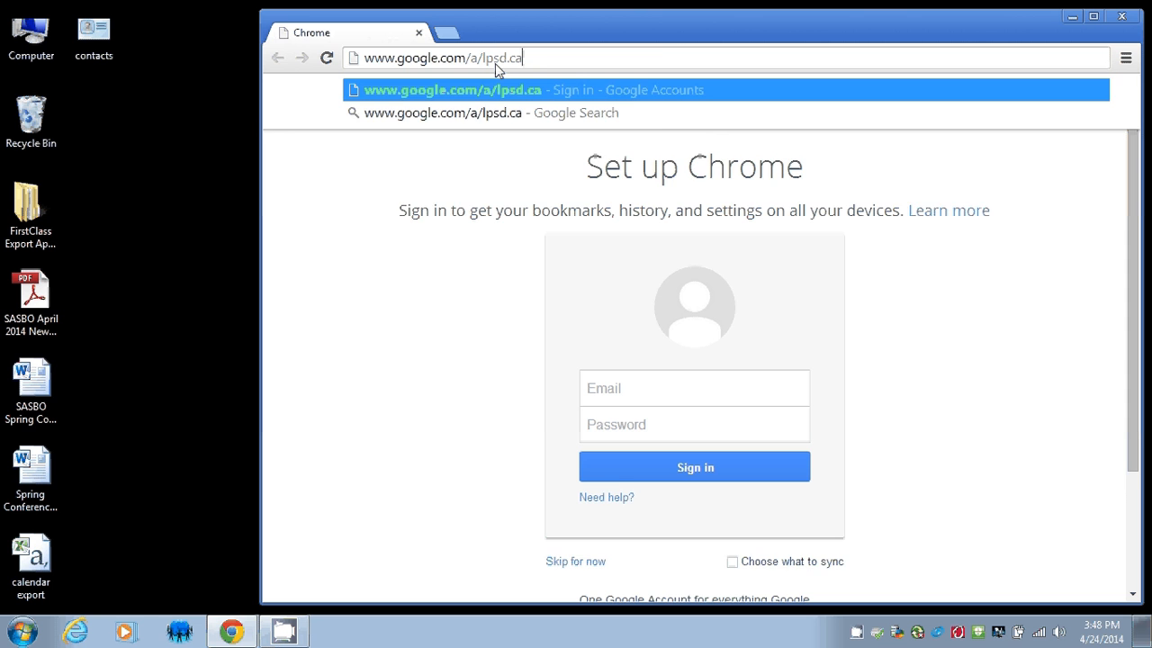
pyautogui.press('Return')
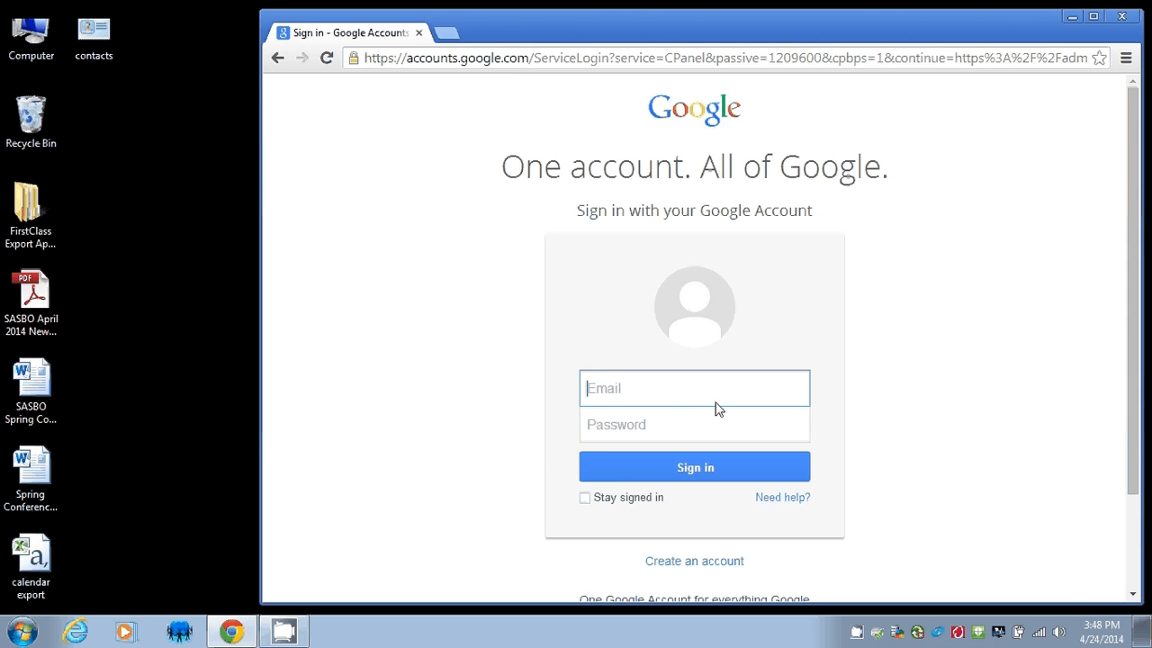
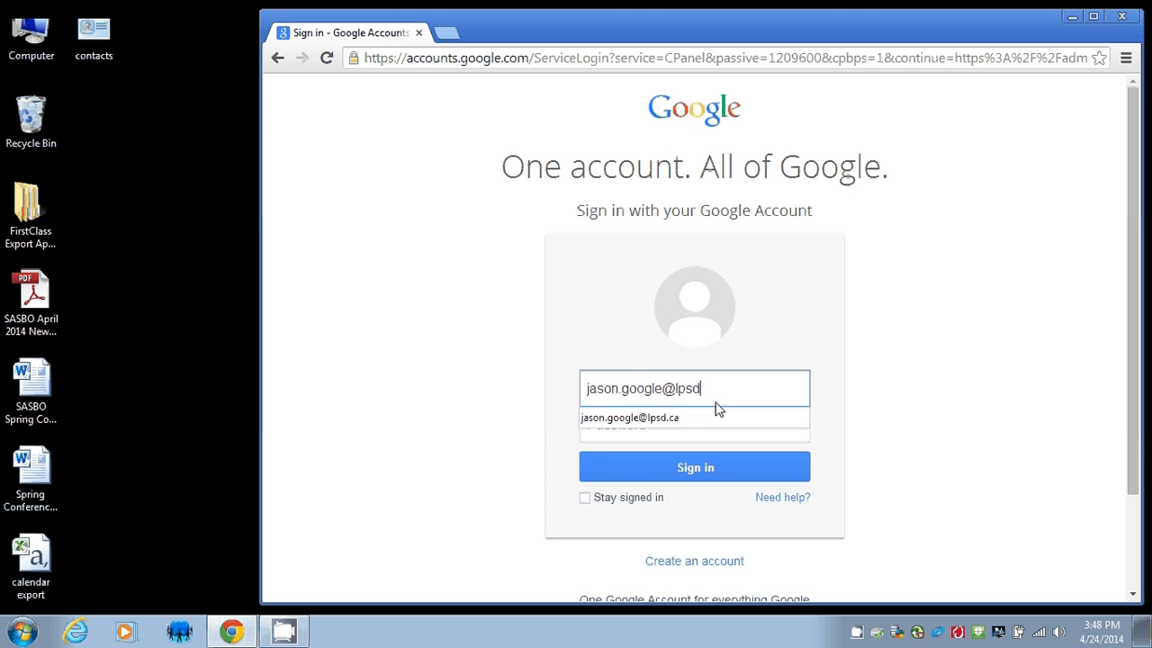
# Sign in with the lpsd.ca account e-mail and password.
pyautogui.press('Tab')
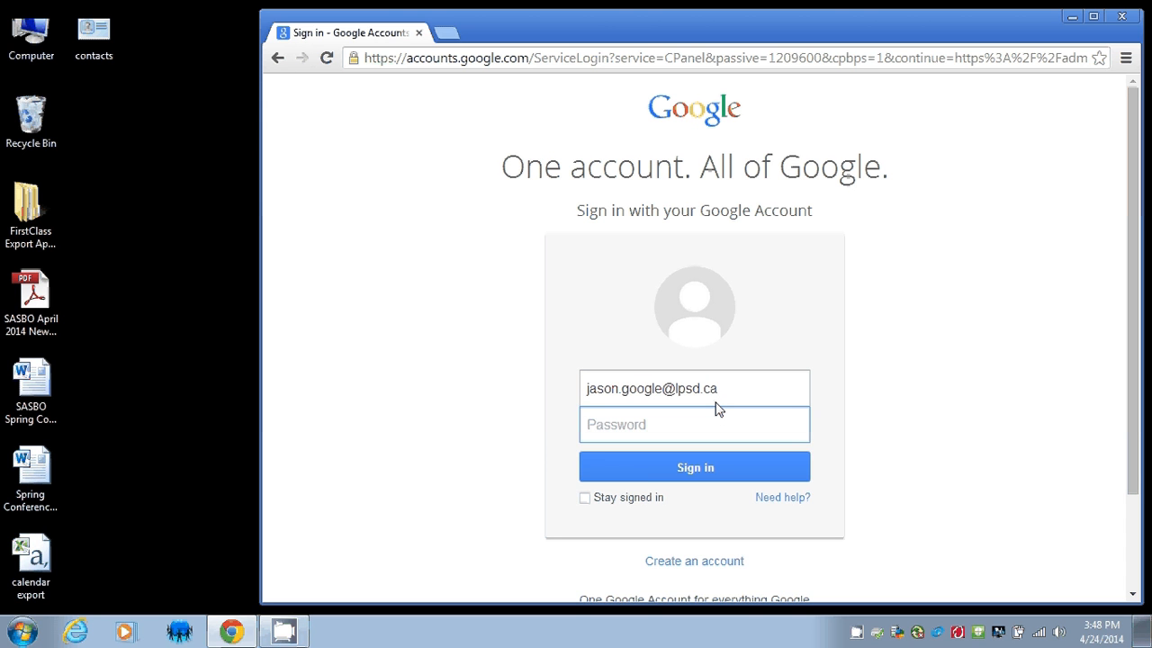
pyautogui.write('••••••')
pyautogui.press('Return')
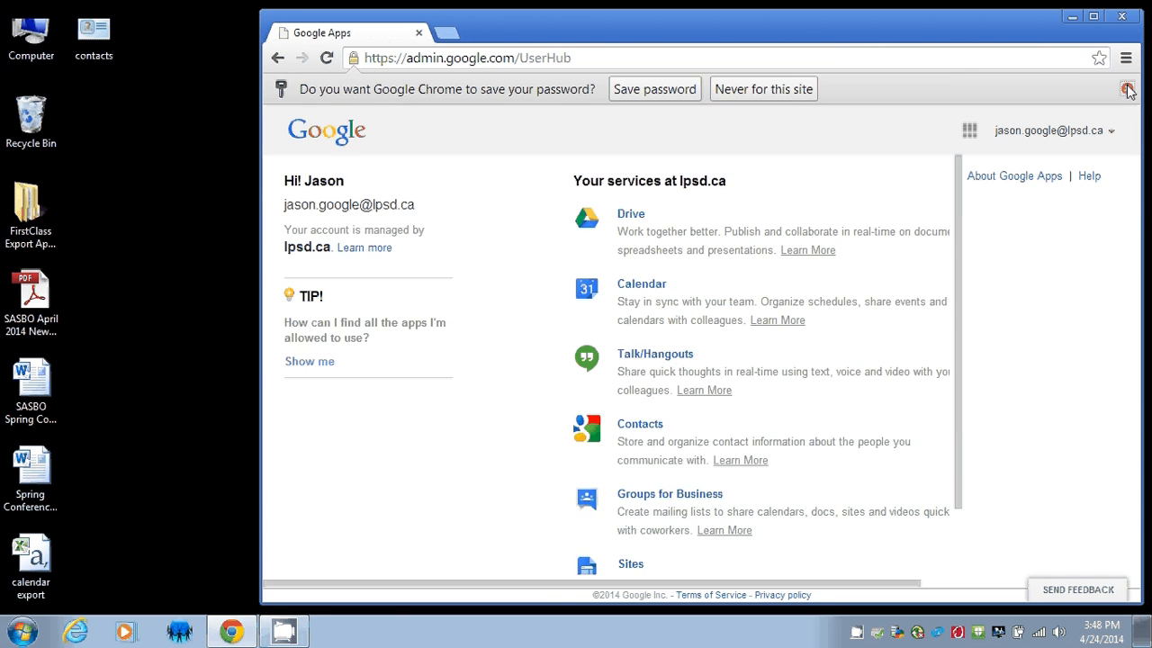
# Dismiss the save-password offer, launch Google Calendar from the apps grid, and continue to reminders setup.
pyautogui.click(1127, 88)
pyautogui.moveTo(738, 38); pyautogui.dragTo(725, 39)
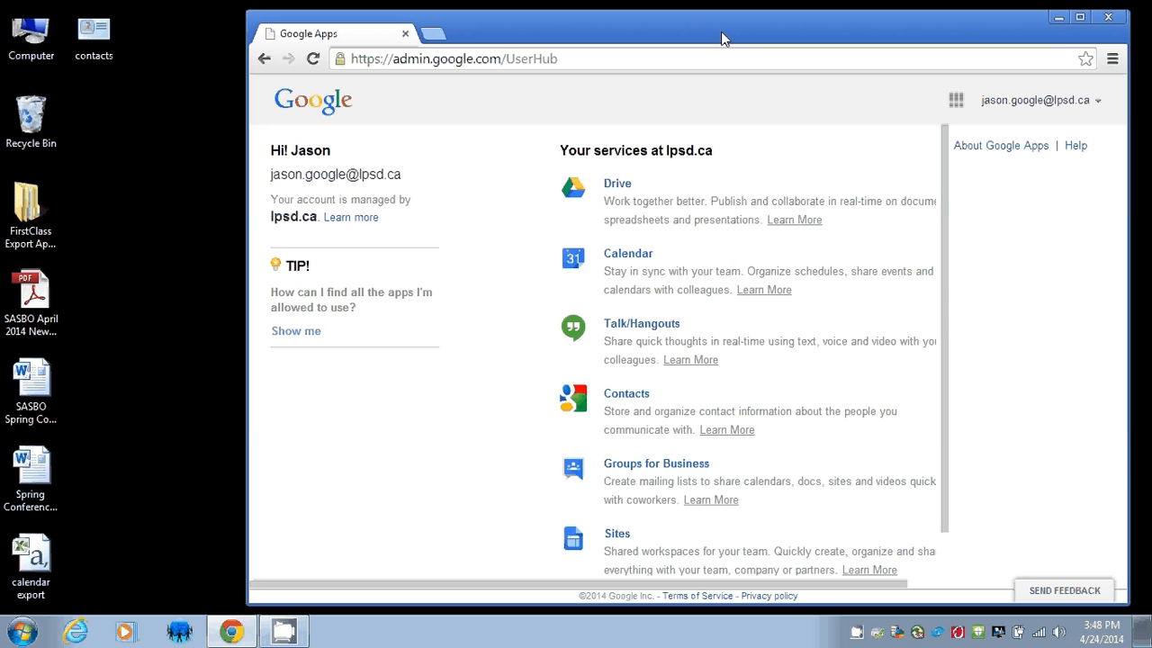
pyautogui.click(955, 100)
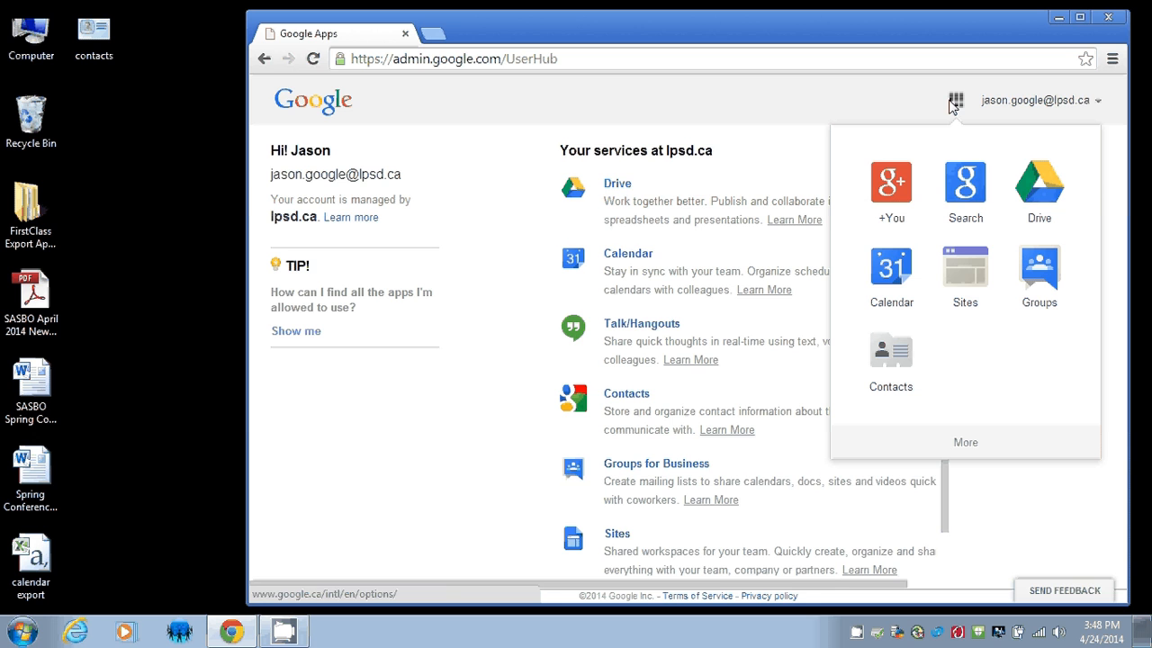
pyautogui.click(887, 279)
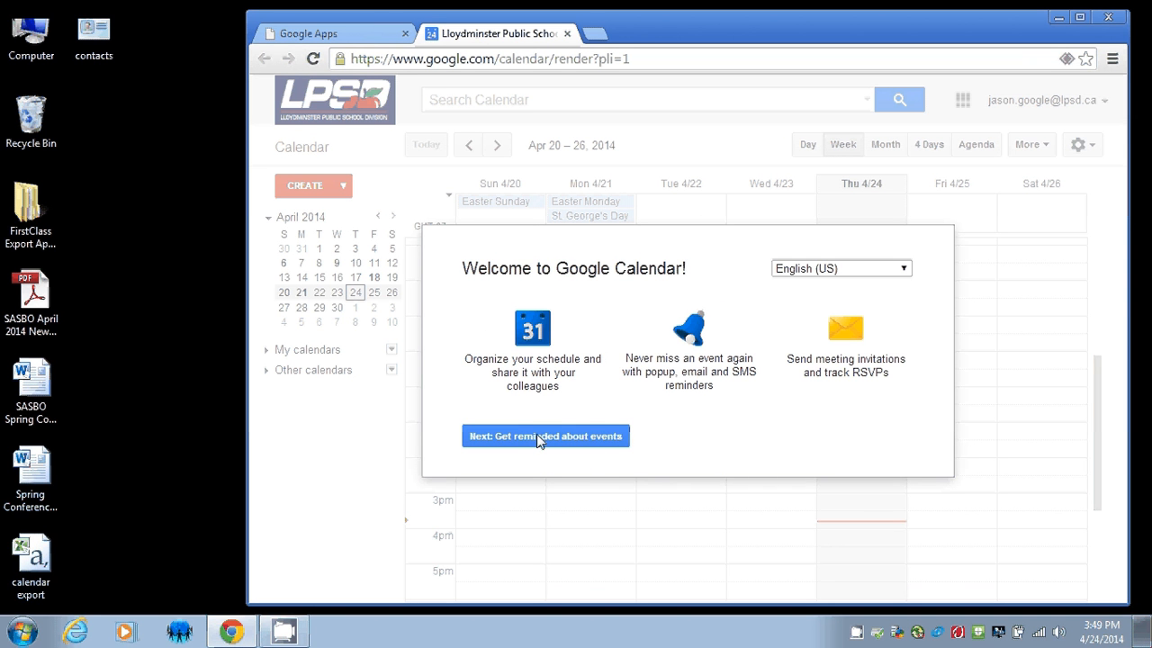
pyautogui.click(595, 436)
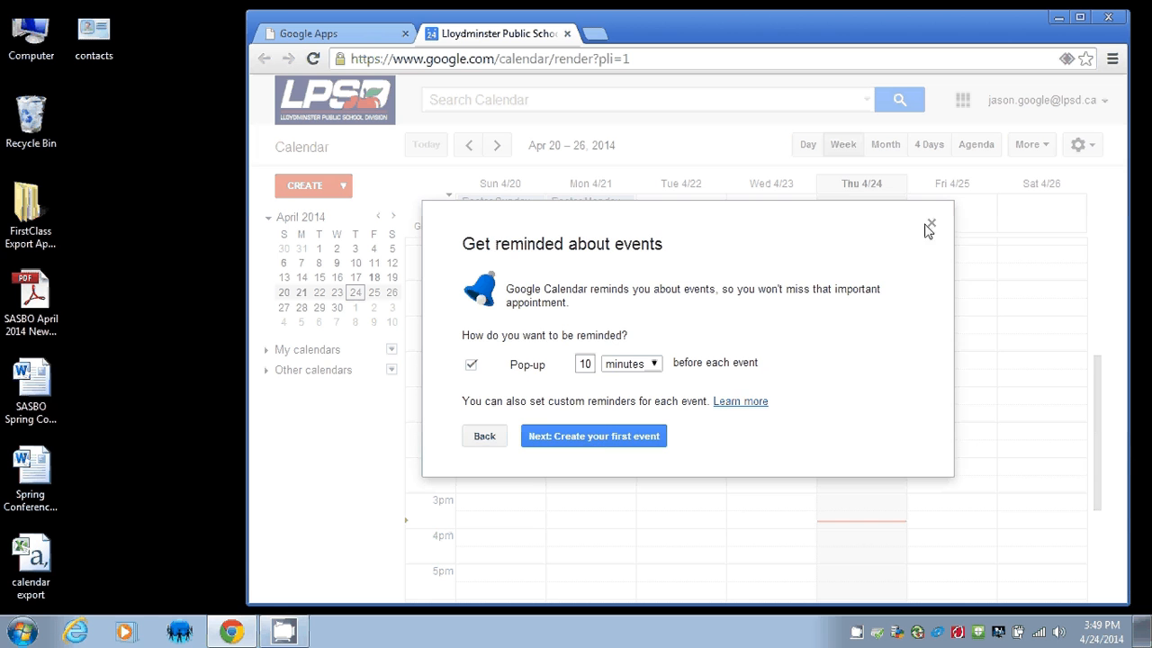
# Close the reminder setup dialog and expand the My calendars and Other calendars lists.
pyautogui.click(931, 223)
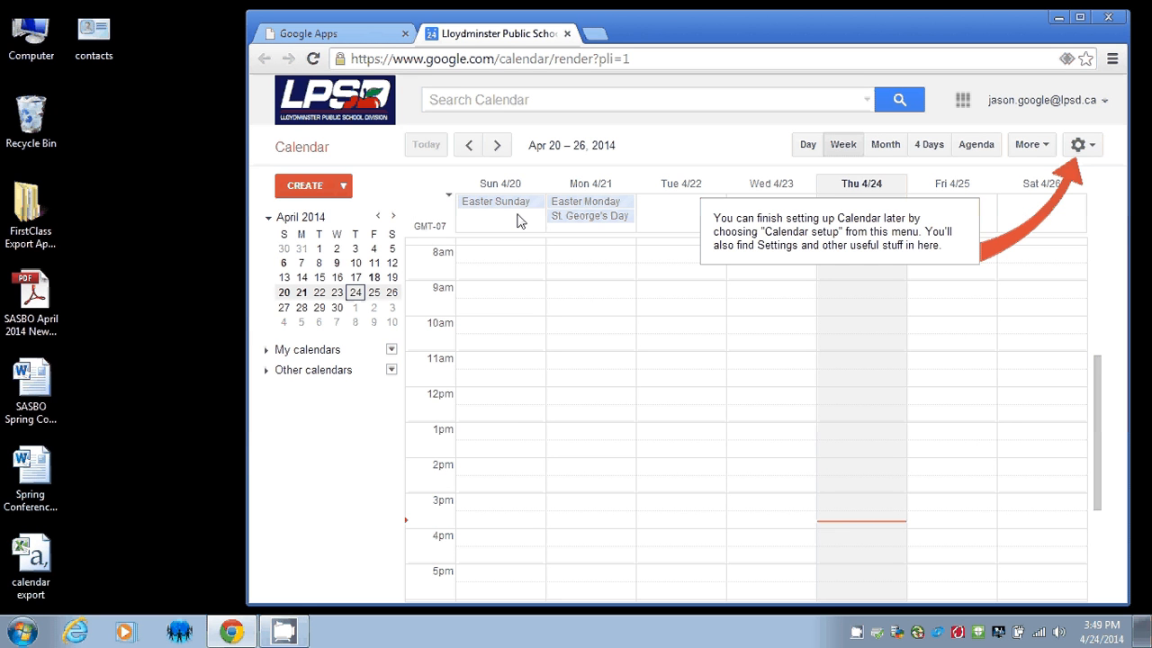
pyautogui.click(267, 353)
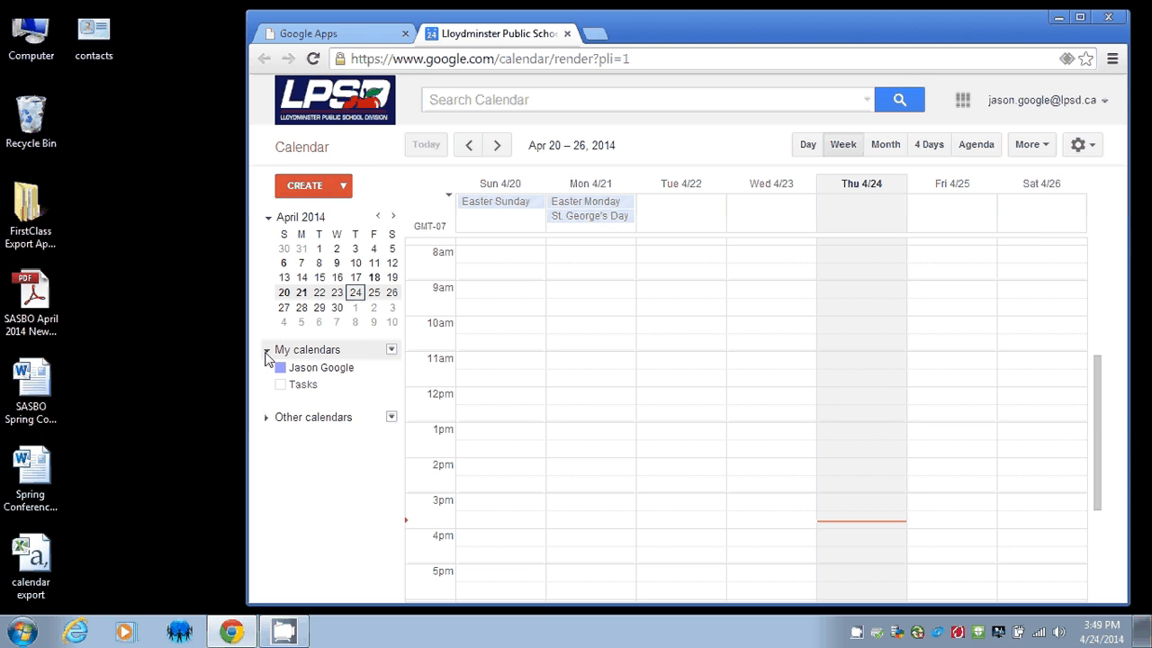
pyautogui.click(266, 419)
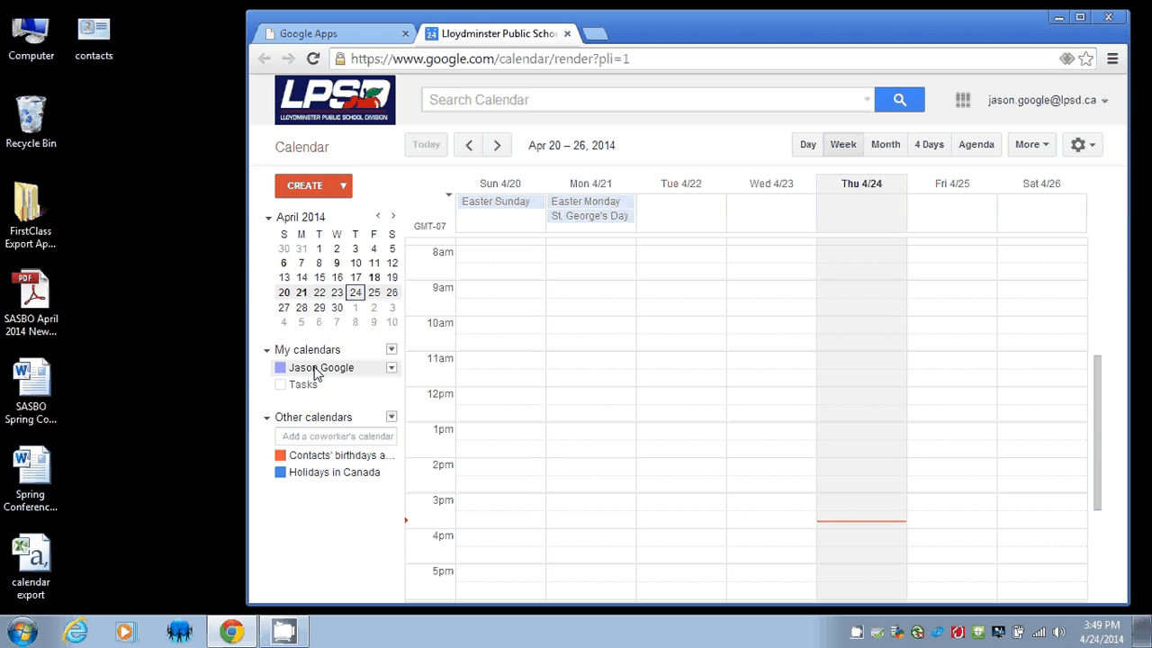
# Go to calendar Settings via the My calendars menu and bring up the Import calendar form.
pyautogui.click(391, 351)
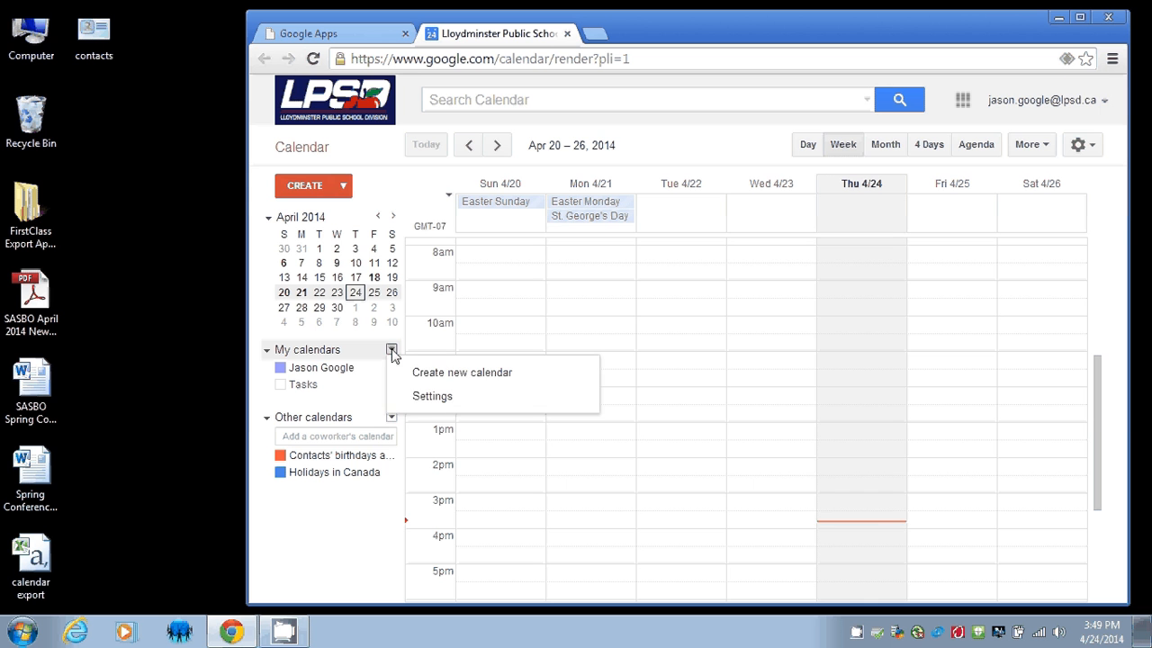
pyautogui.click(427, 398)
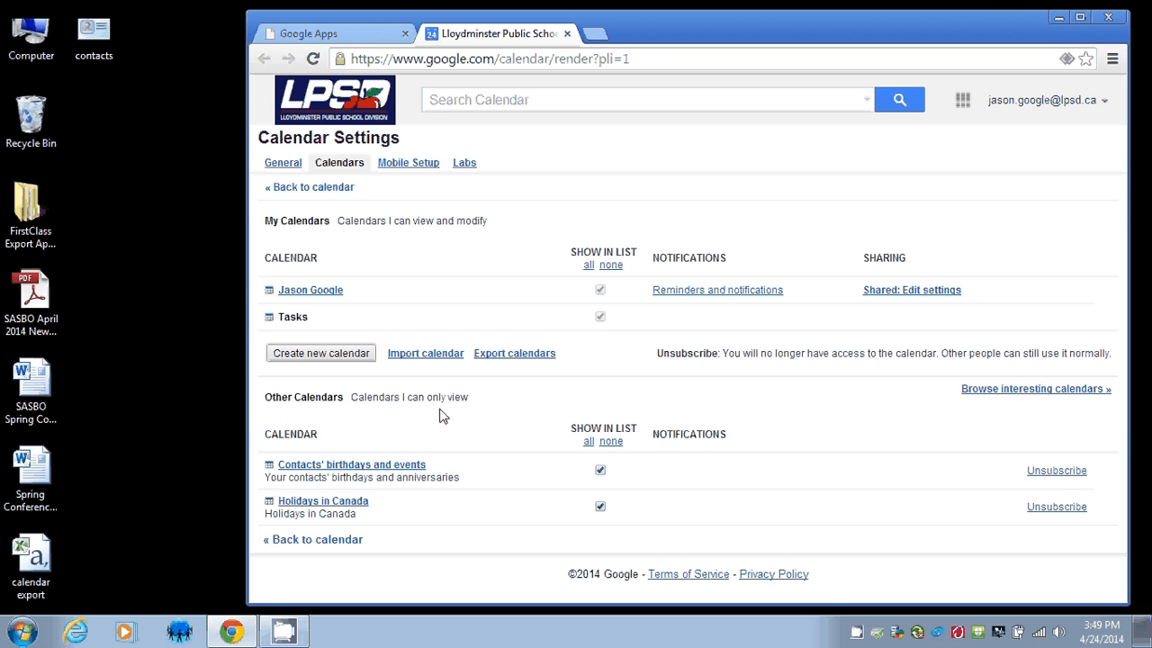
pyautogui.click(423, 356)
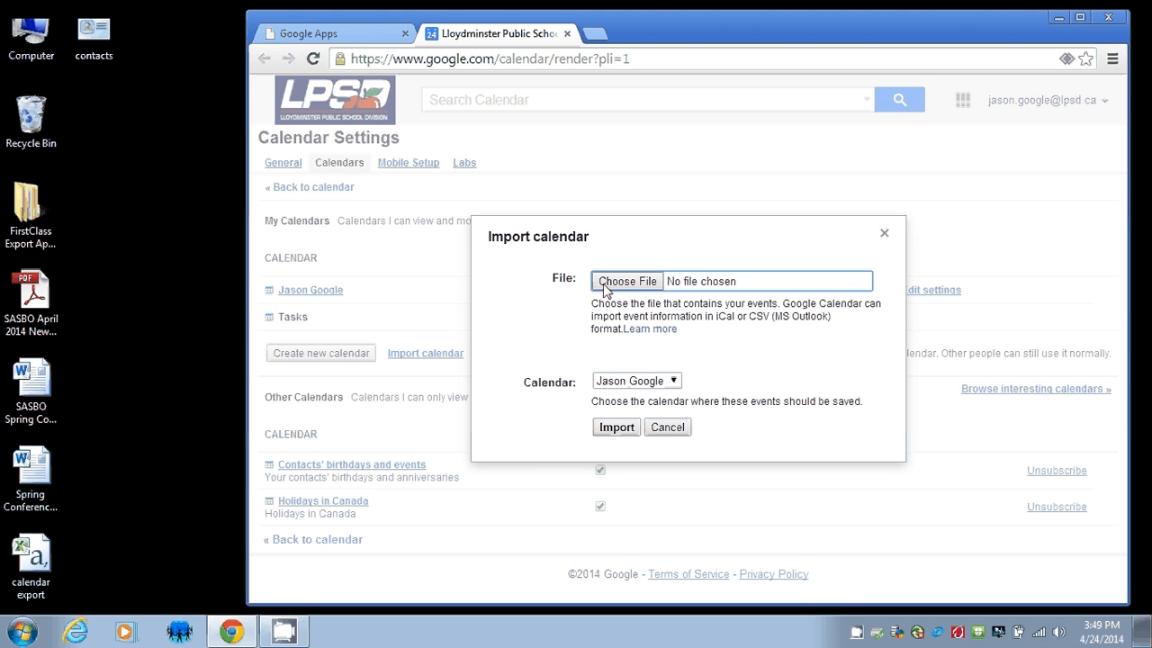
# Choose 'calendar export.csv' from the Desktop as the file to import.
pyautogui.click(675, 382)
pyautogui.click(672, 381)
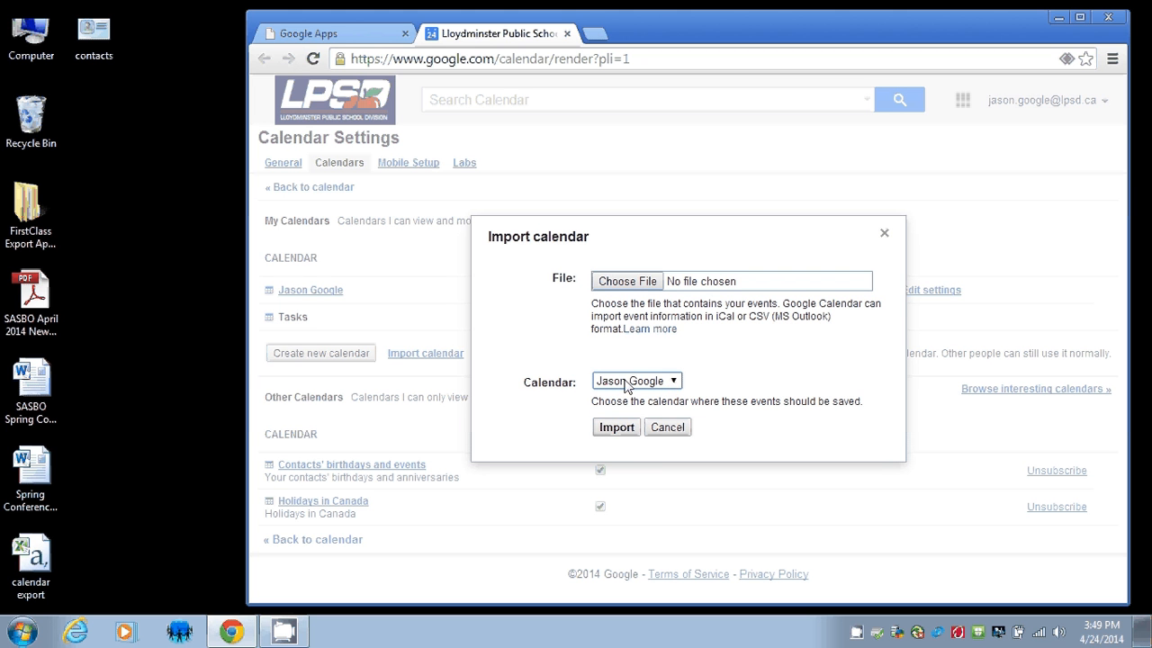
pyautogui.click(632, 282)
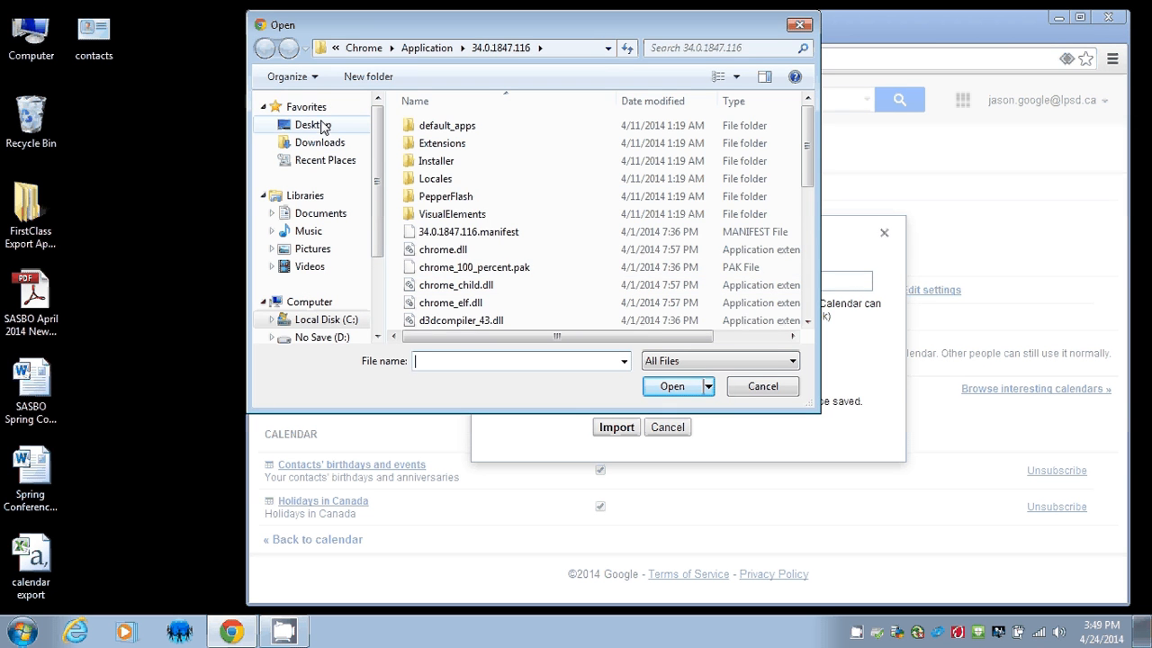
pyautogui.click(300, 128)
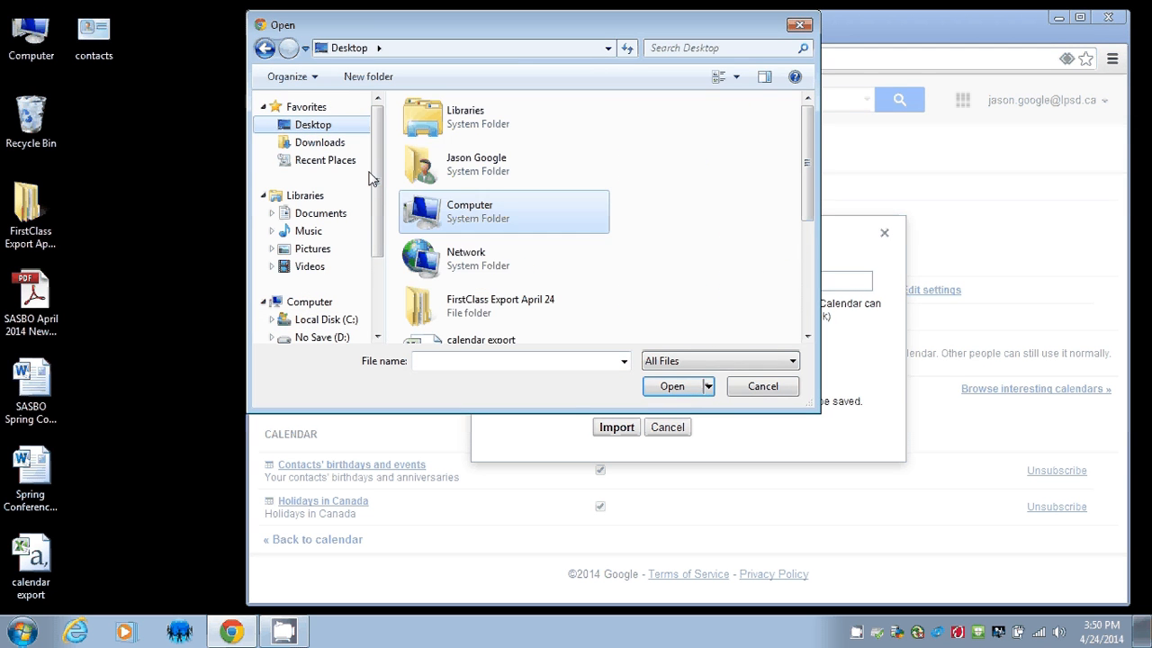
pyautogui.click(448, 212)
pyautogui.scroll(-2, 803, 161)
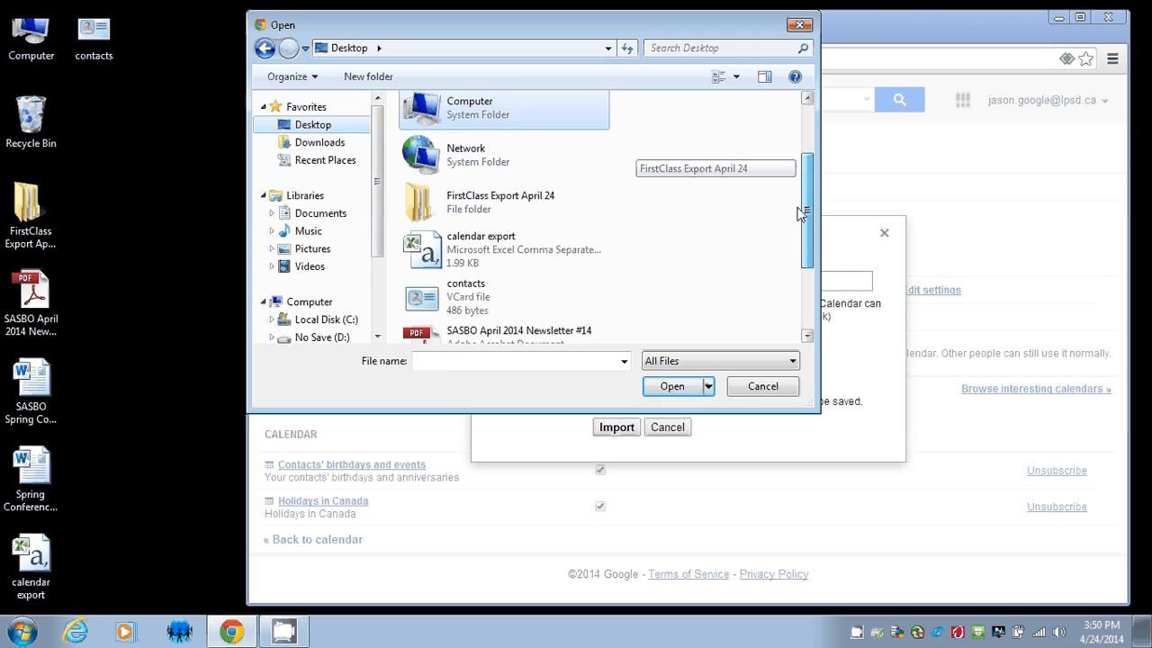
pyautogui.click(548, 255)
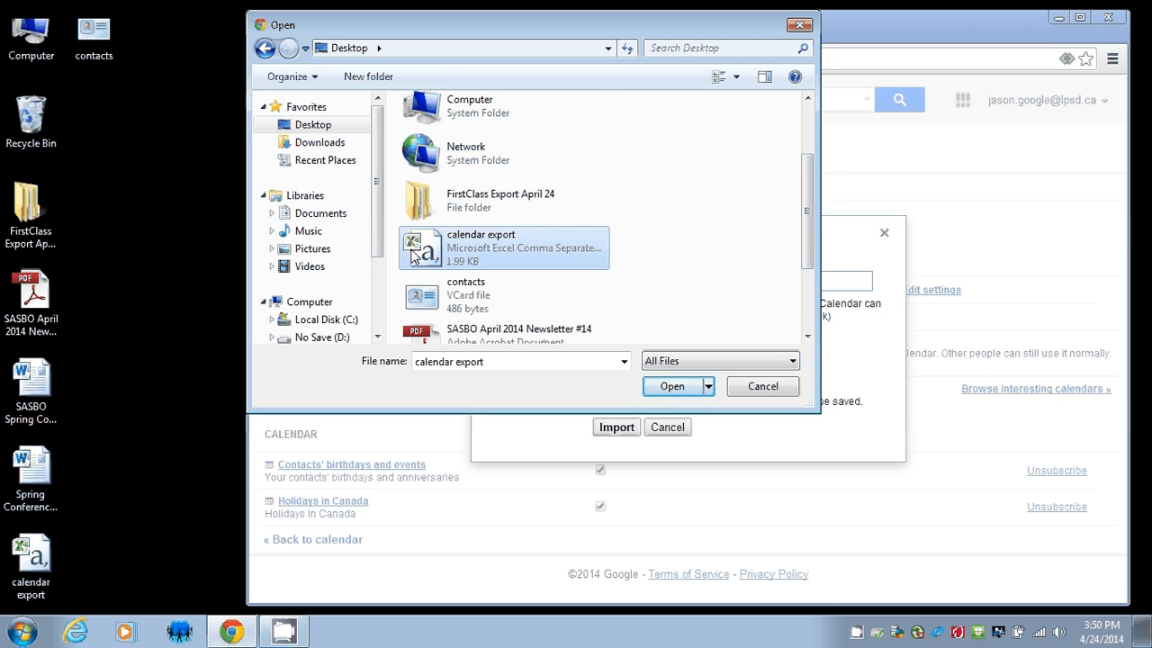
# Import the CSV's 10 events into the main Jason Google calendar.
pyautogui.click(673, 387)
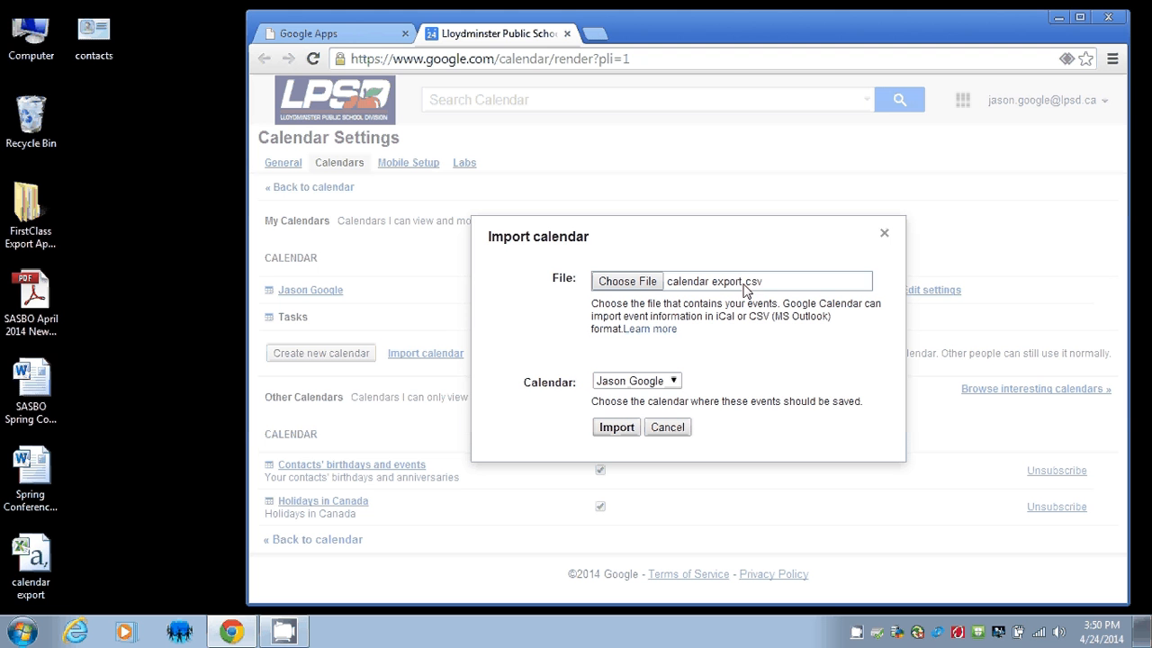
pyautogui.click(674, 381)
pyautogui.click(674, 382)
pyautogui.click(673, 383)
pyautogui.click(672, 384)
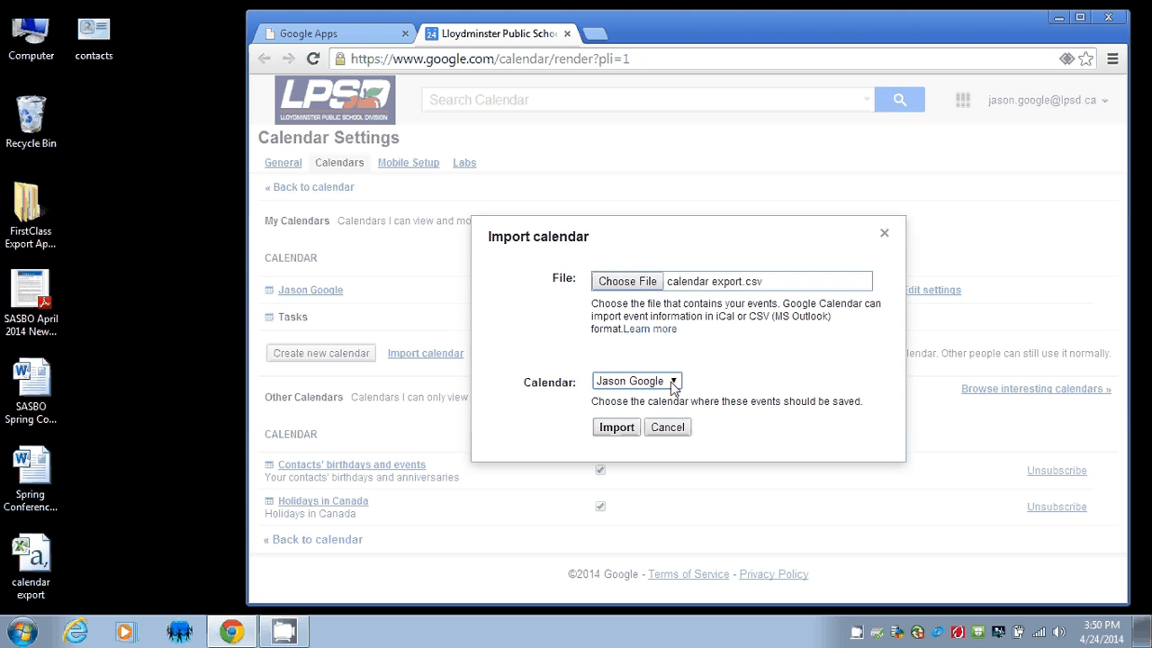
pyautogui.click(617, 428)
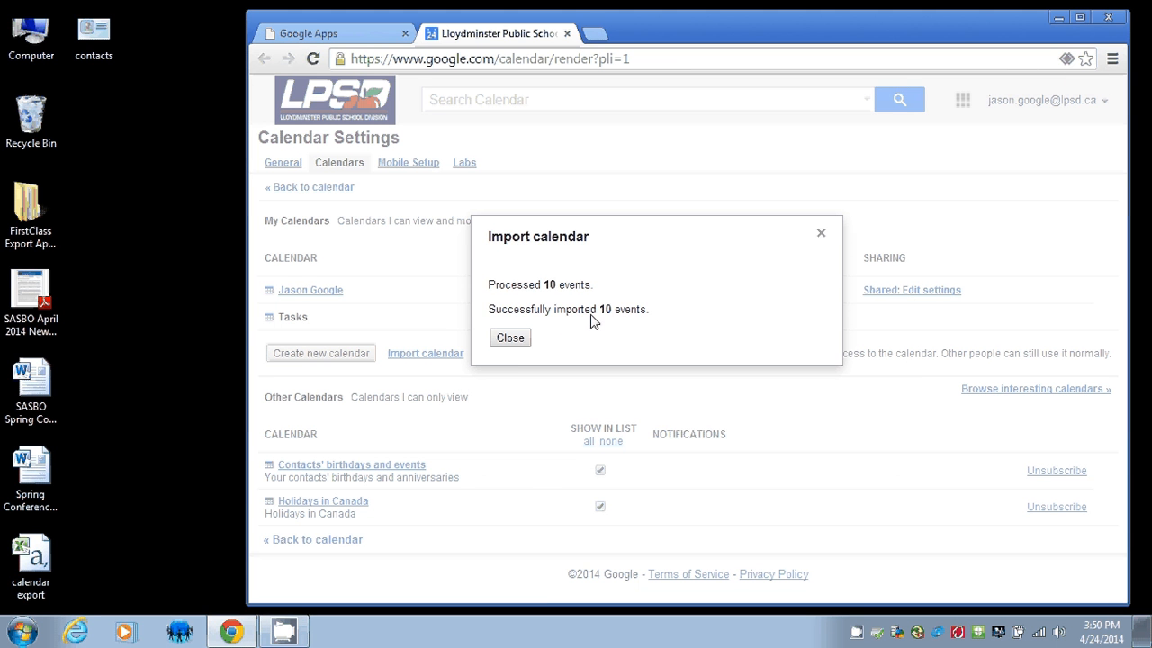
# Dismiss the import results and return to the calendar's Apr 27 – May 3 week view.
pyautogui.click(513, 341)
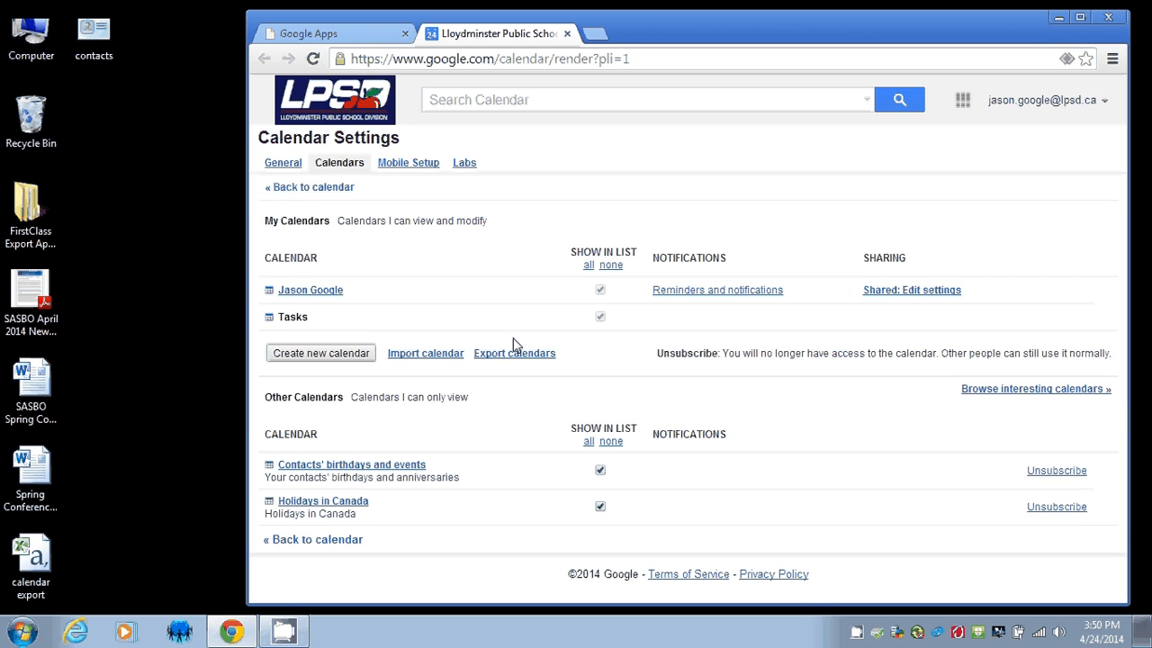
pyautogui.click(303, 189)
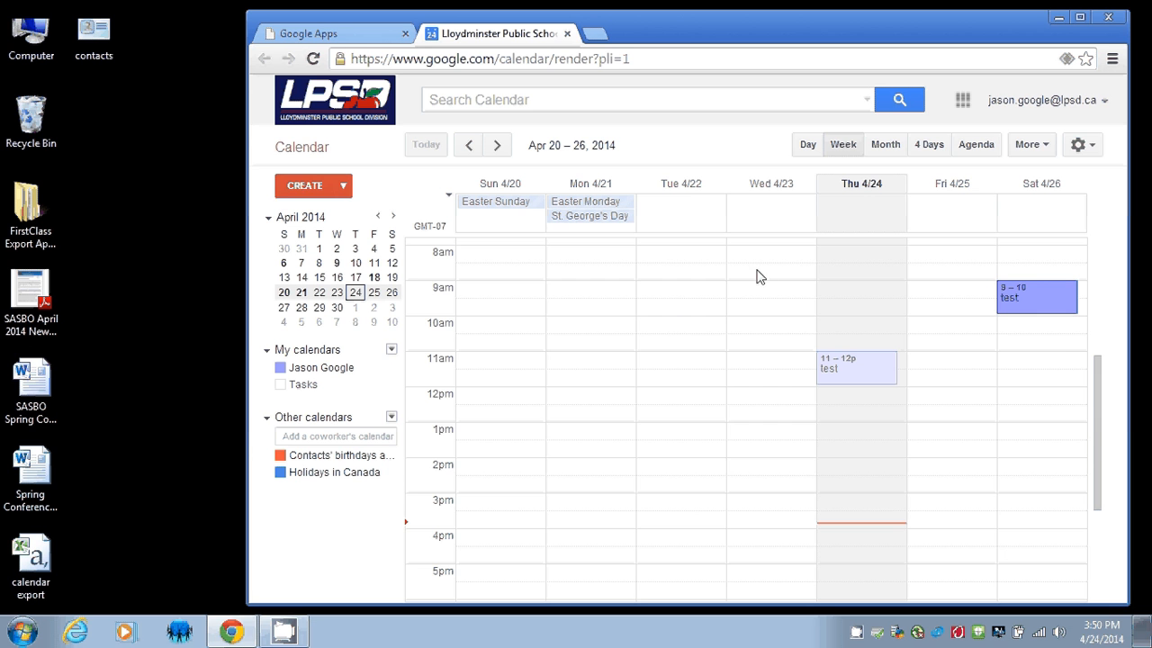
pyautogui.moveTo(683, 26); pyautogui.dragTo(605, 26)
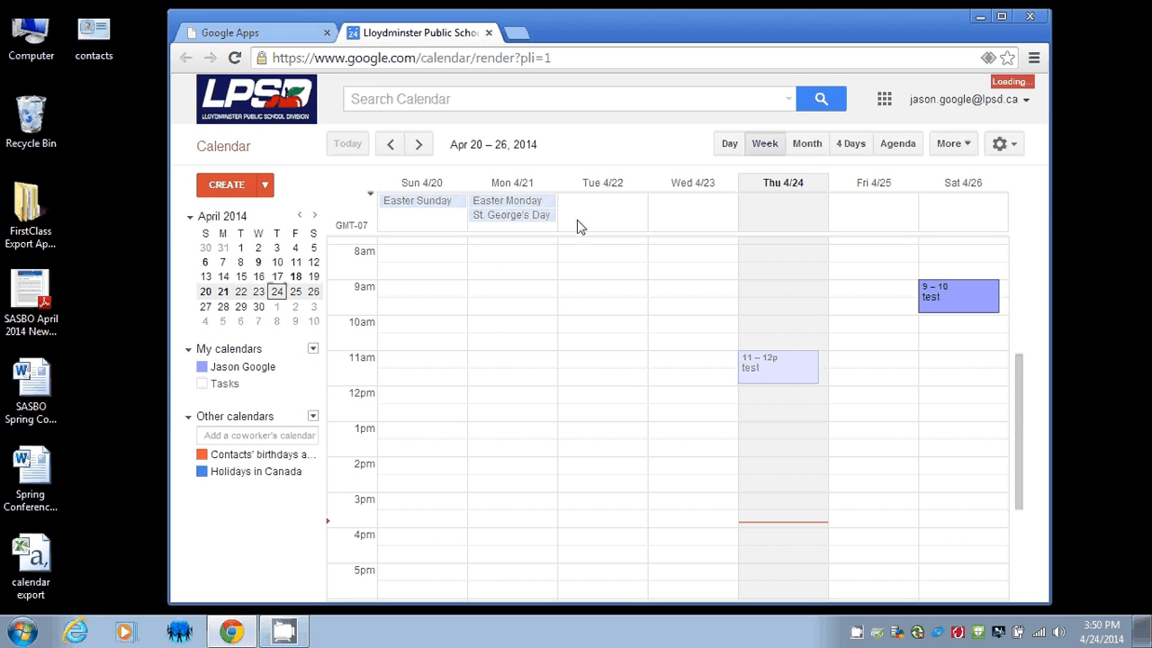
pyautogui.click(418, 144)
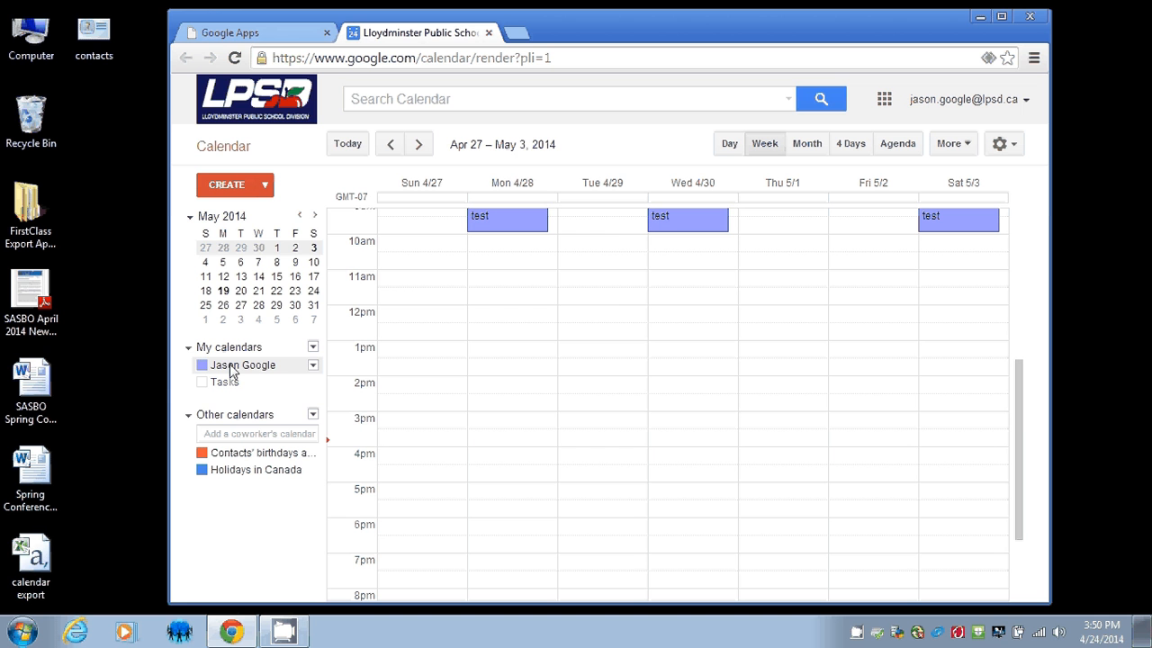
# Change the main calendar's colour to red.
pyautogui.click(313, 367)
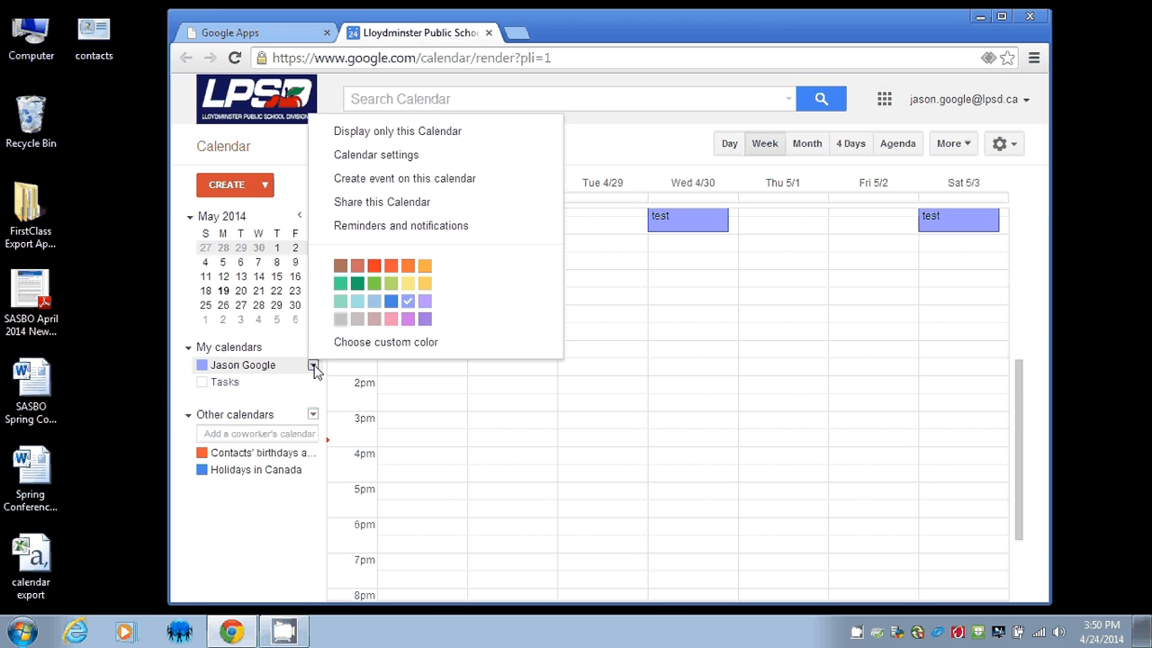
pyautogui.click(373, 265)
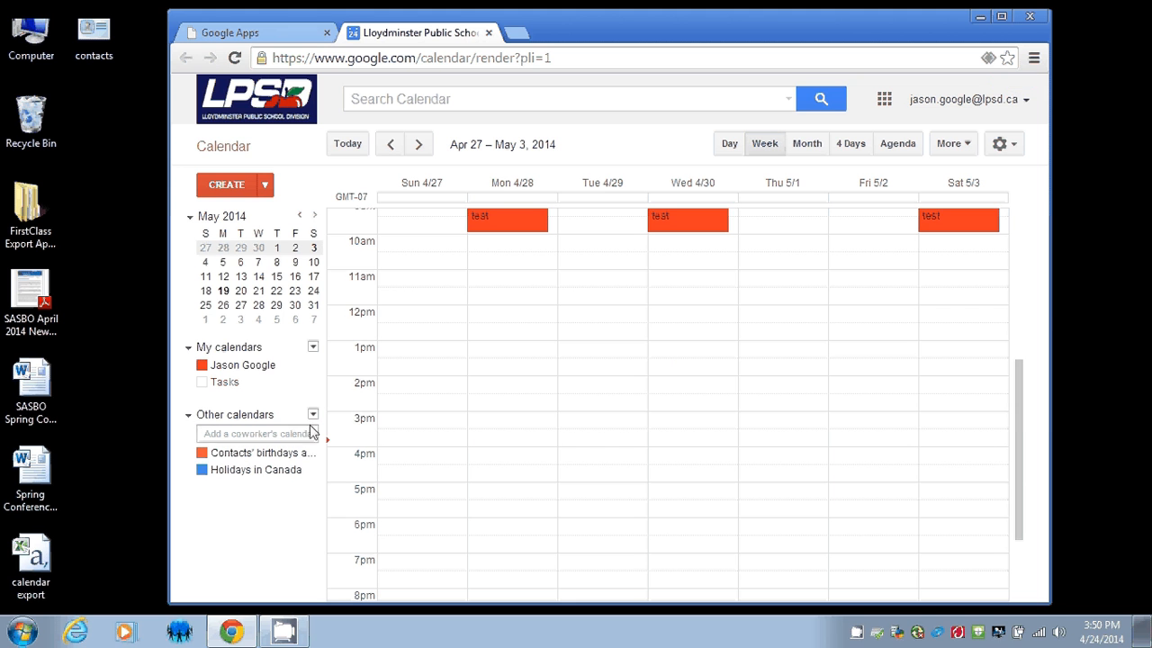
pyautogui.click(312, 348)
# Create a new calendar named 'Personal'.
pyautogui.click(360, 371)
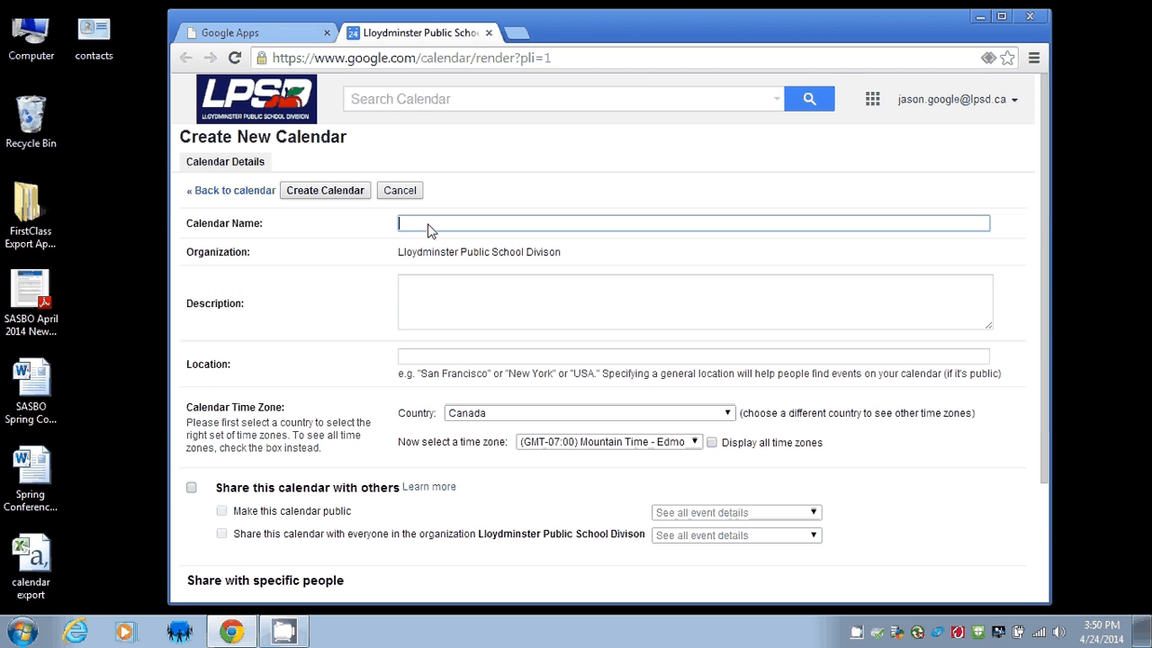
pyautogui.write('Personal')
pyautogui.click(317, 194)
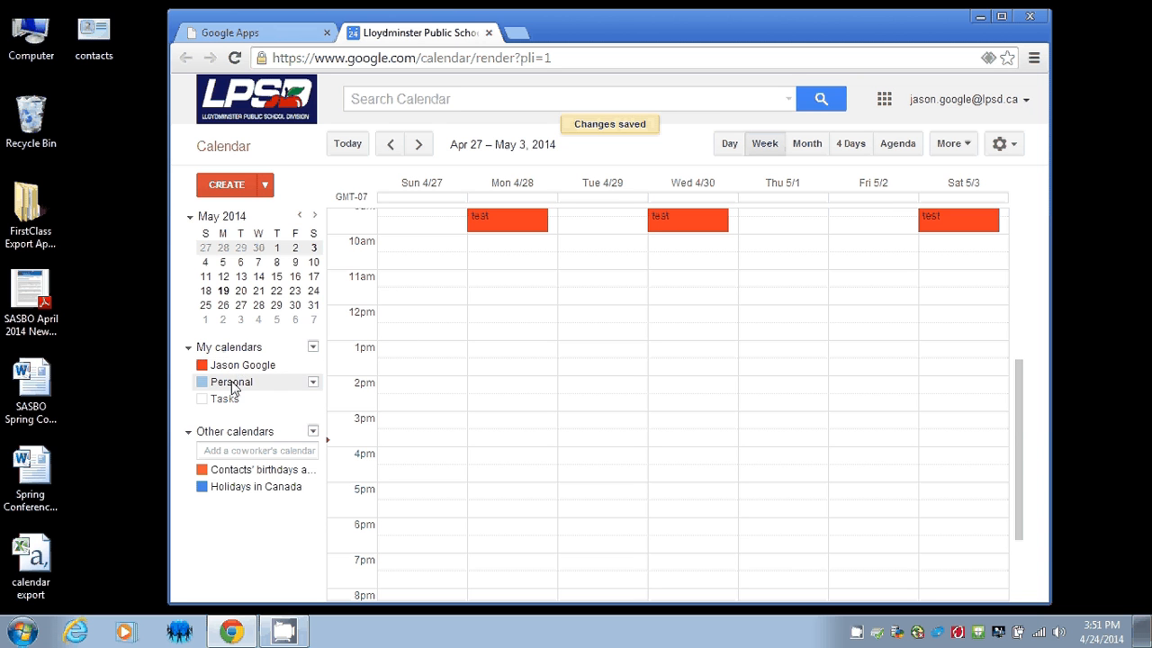
# Create a 'Lacrosse Game at Servus' event on Sunday April 27, 12pm–1pm, in the Personal calendar.
pyautogui.click(415, 313)
pyautogui.write('L')
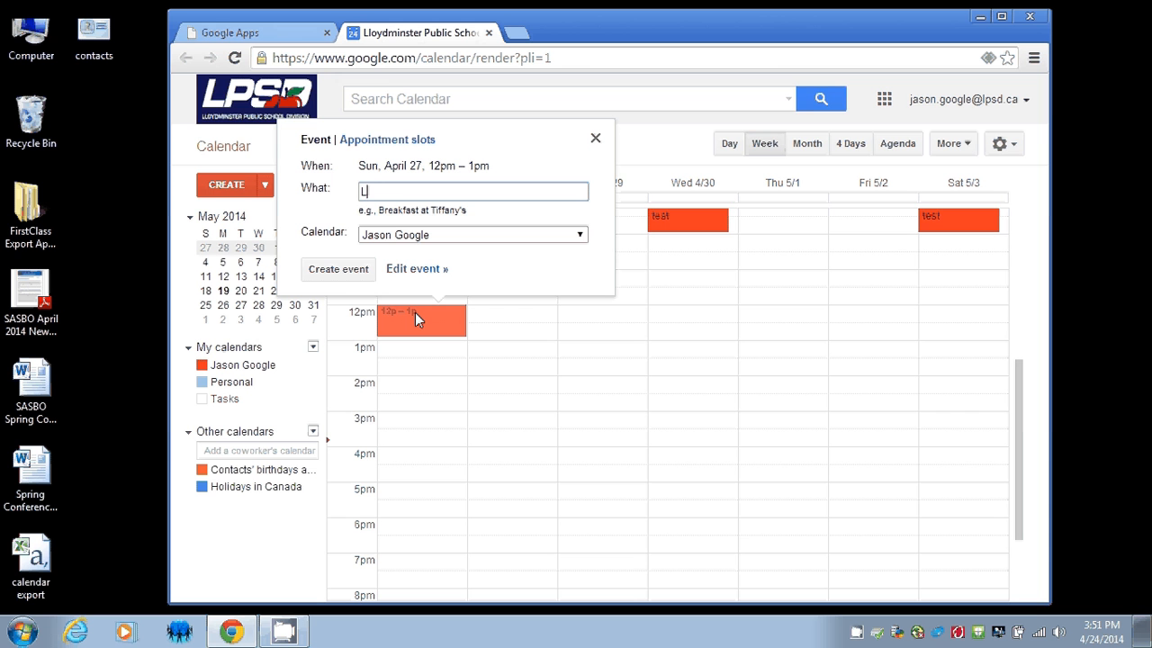
pyautogui.write('acrosse Game at Servus')
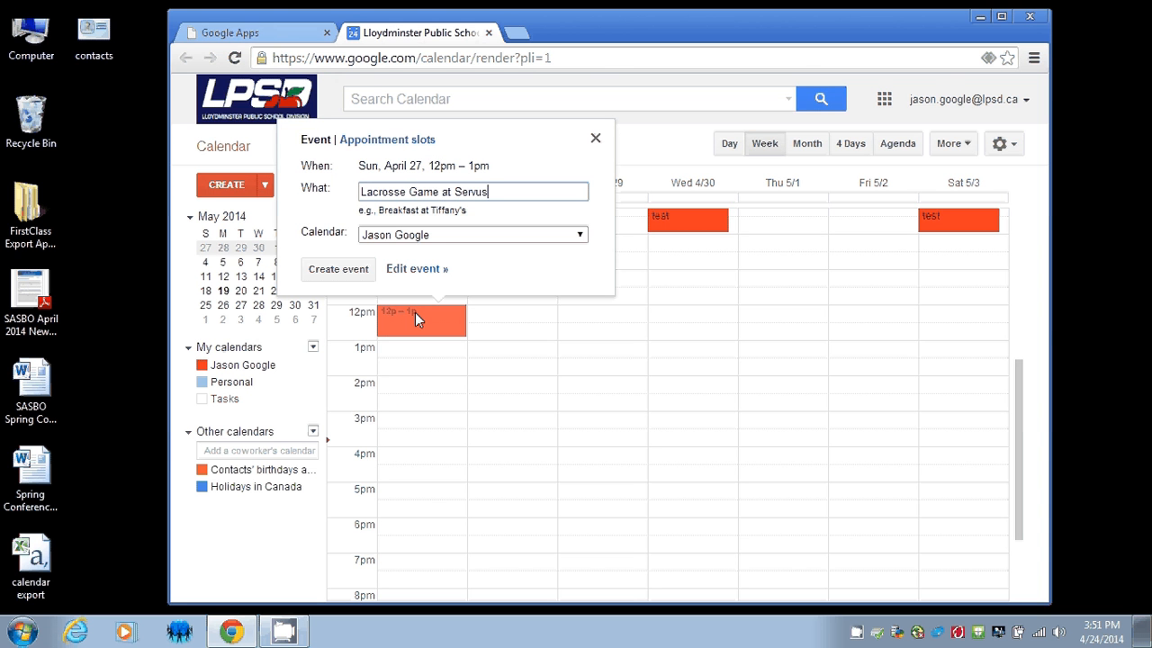
pyautogui.click(508, 235)
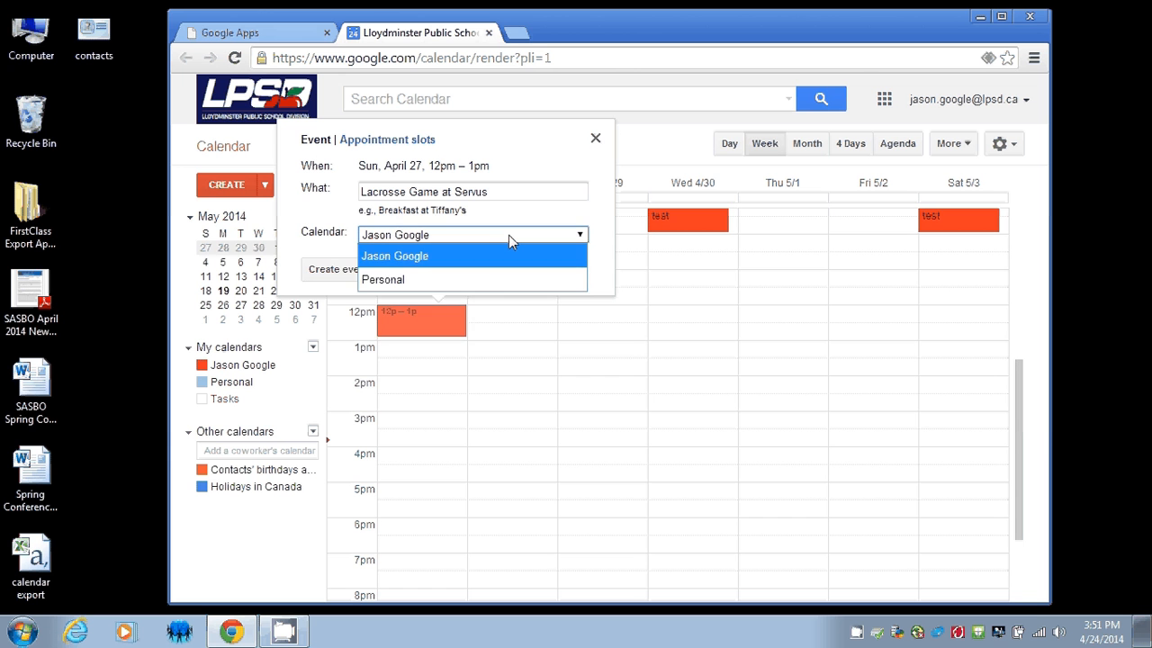
pyautogui.click(414, 280)
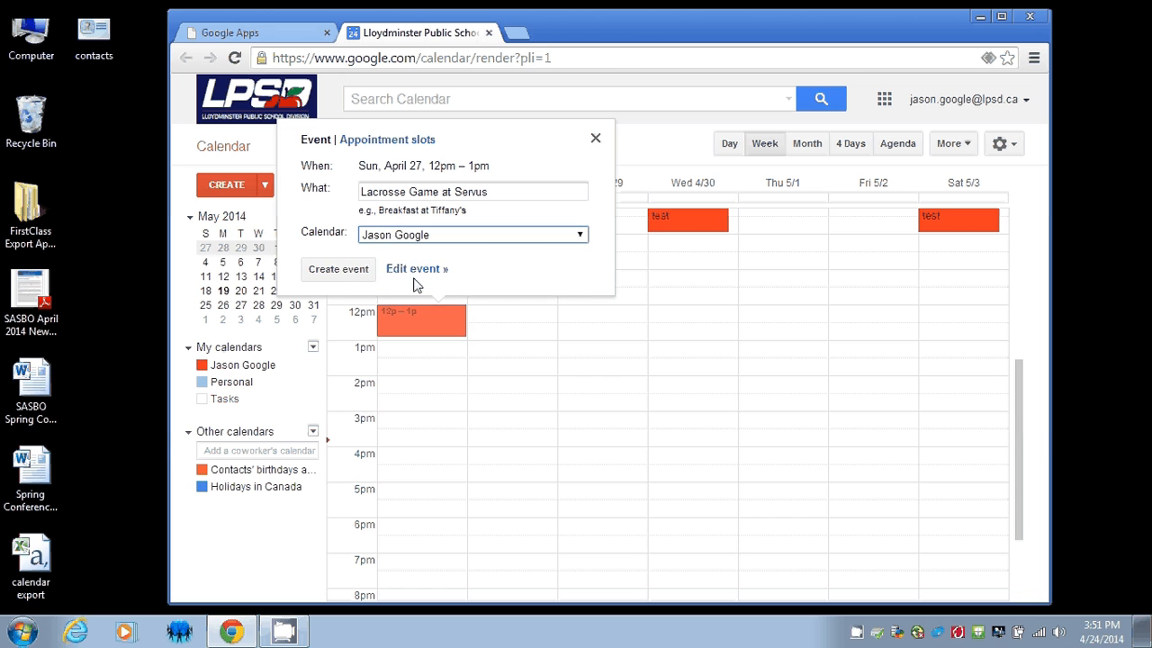
pyautogui.click(338, 270)
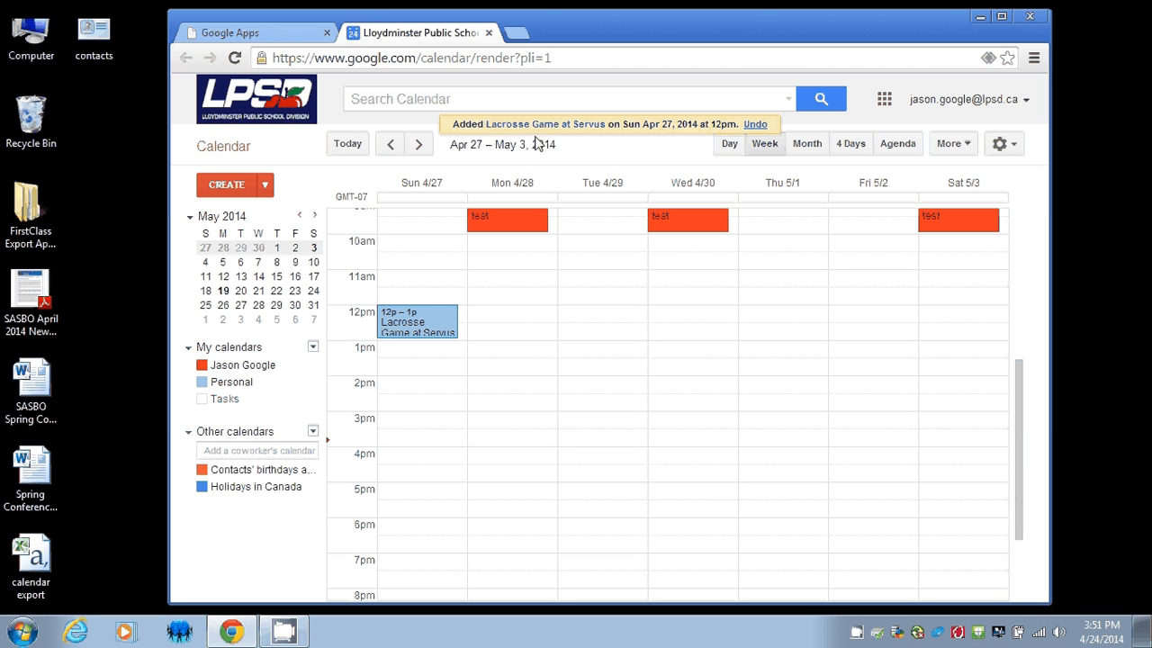
pyautogui.click(885, 100)
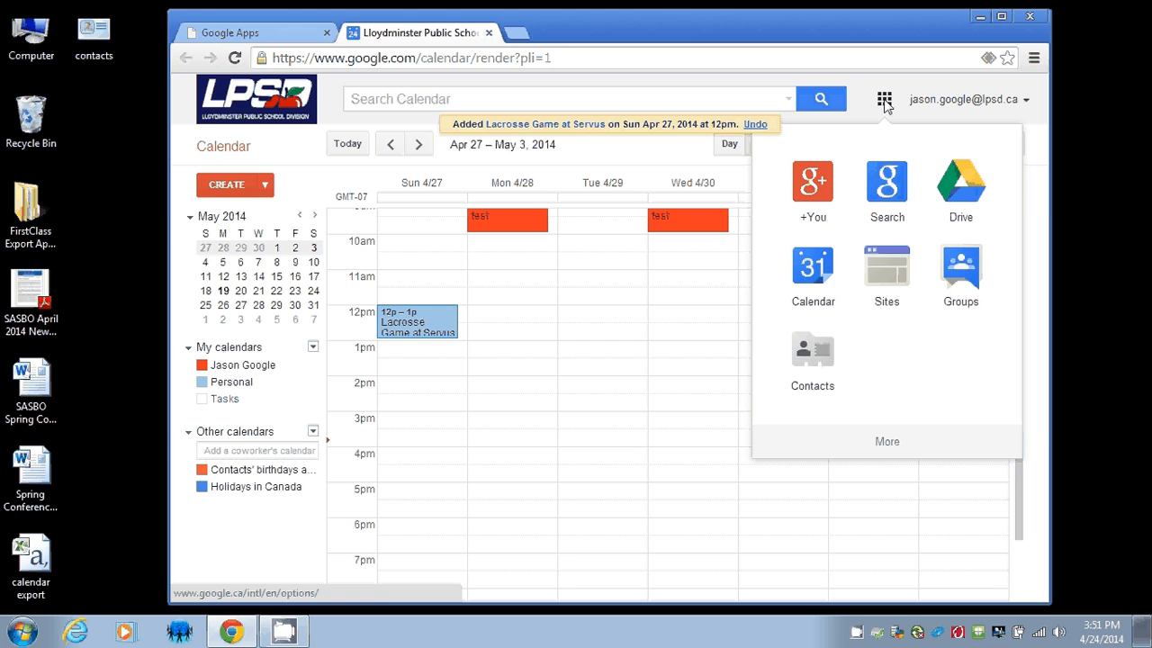
# Switch to Google Contacts in a new tab and bring up its Import contacts dialog.
pyautogui.click(815, 356)
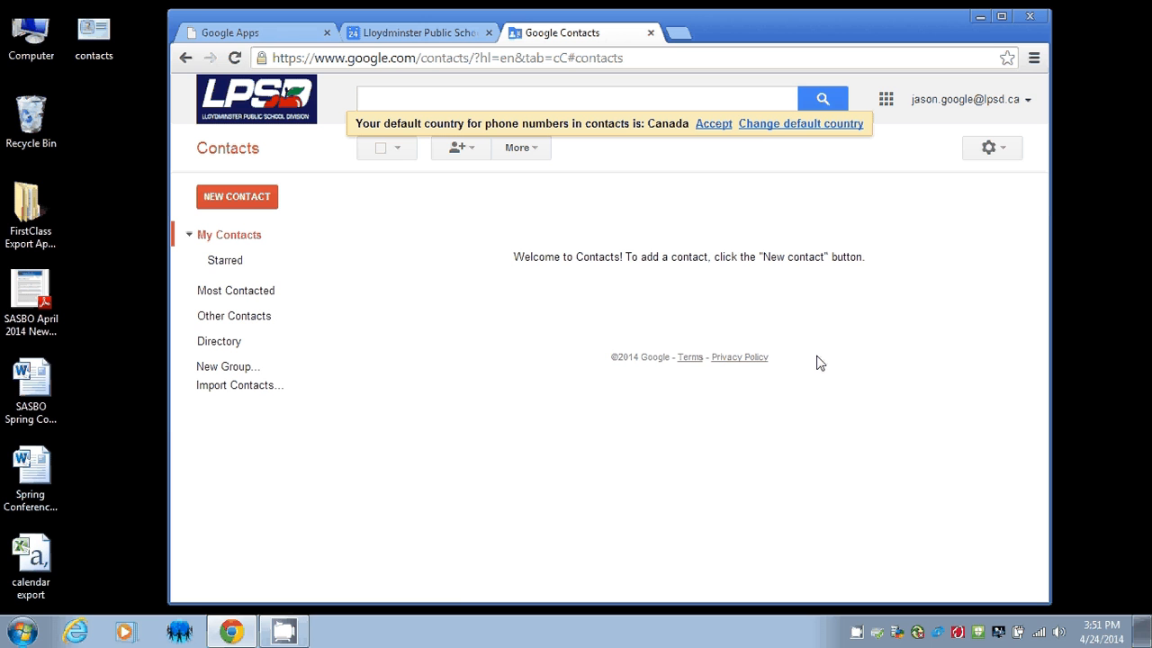
pyautogui.click(234, 387)
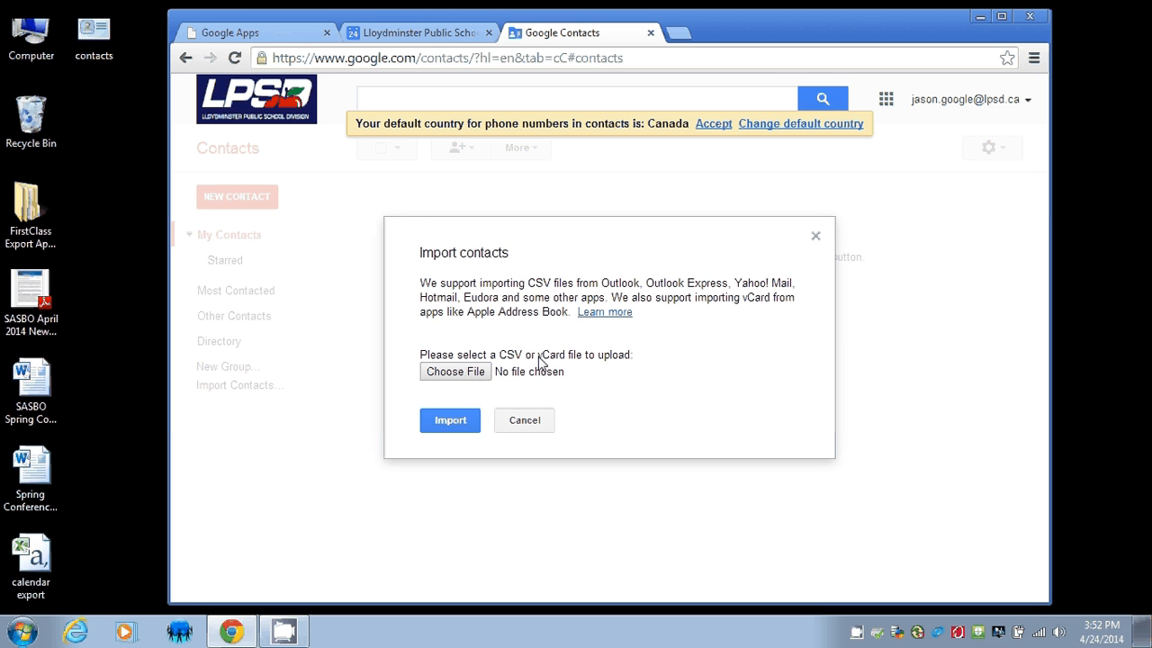
# Import the contacts.vcf file from the Desktop, adding two contacts under a new Imported 4/24/14 group.
pyautogui.click(462, 376)
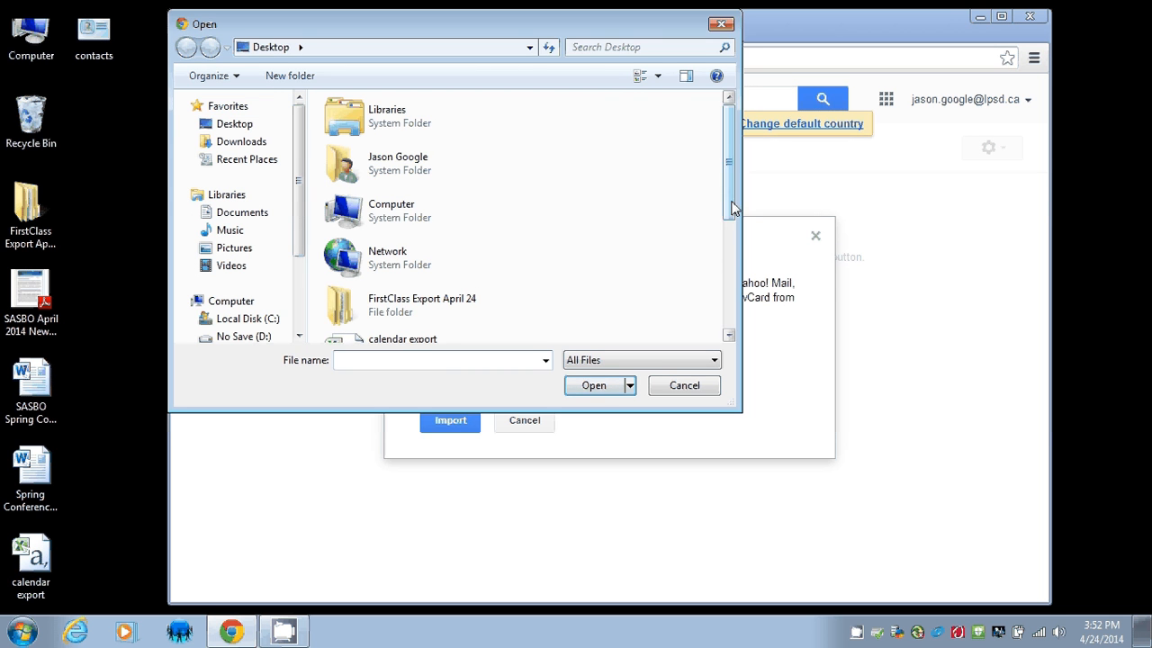
pyautogui.moveTo(733, 206); pyautogui.dragTo(732, 306)
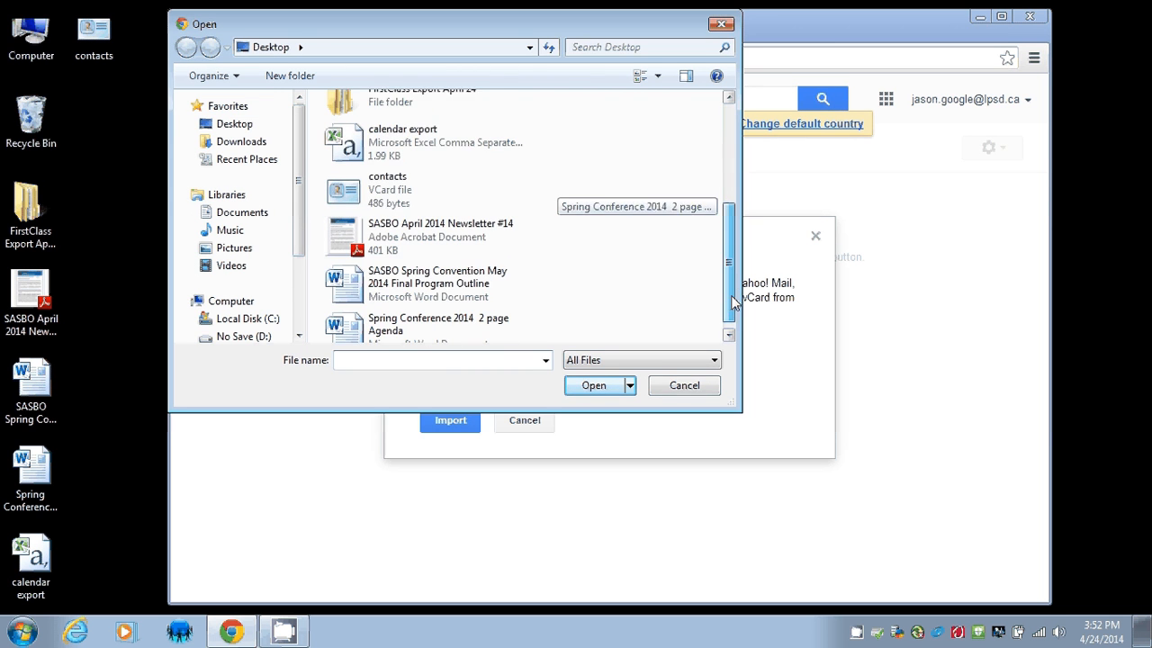
pyautogui.click(402, 198)
pyautogui.click(594, 387)
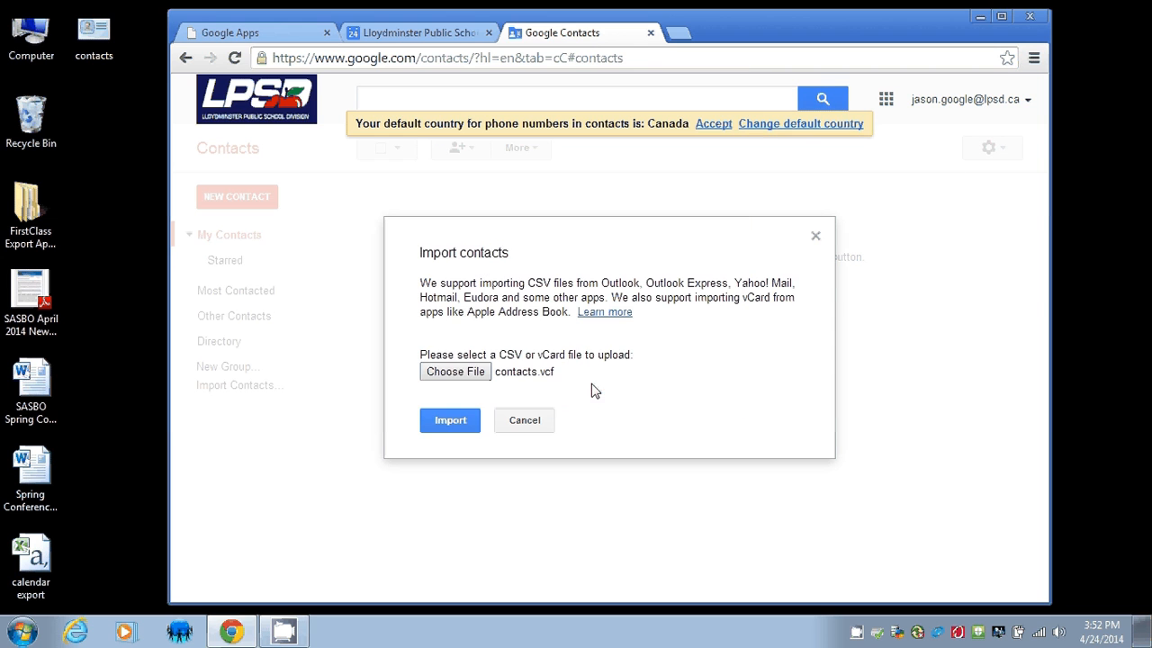
pyautogui.click(459, 423)
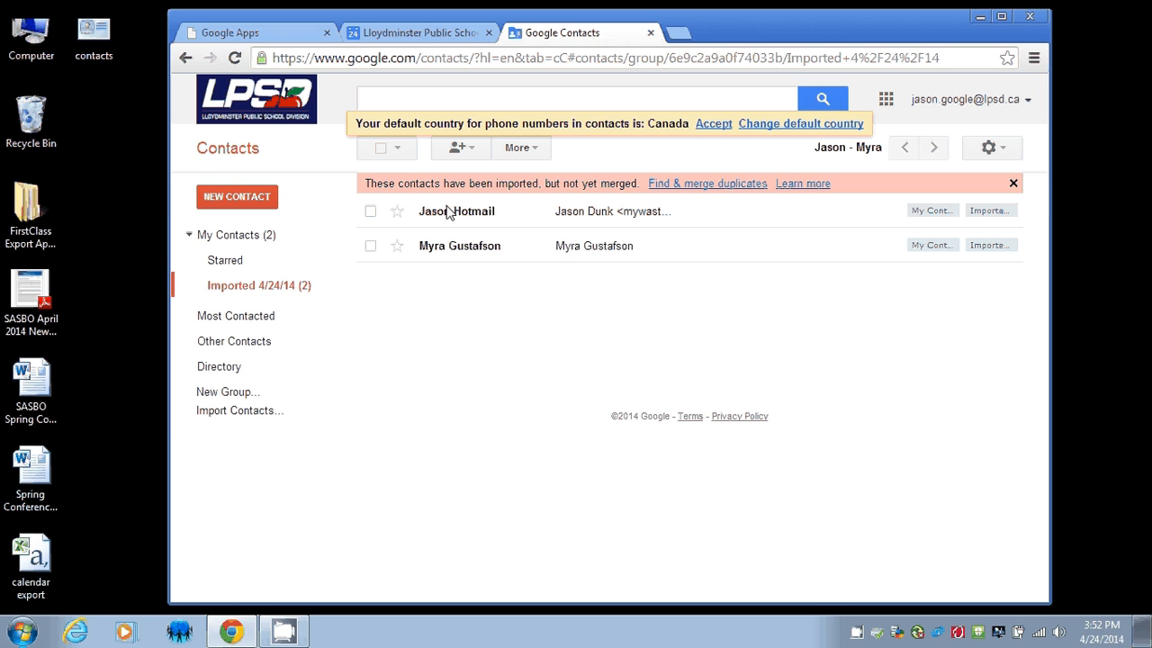
pyautogui.click(458, 245)
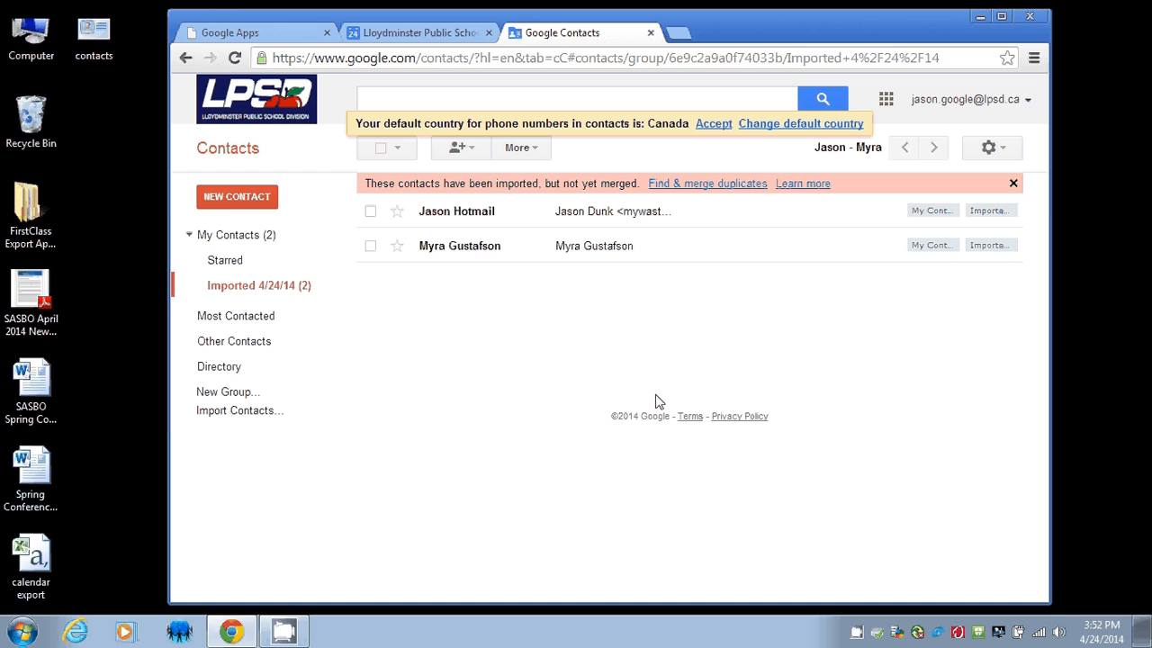